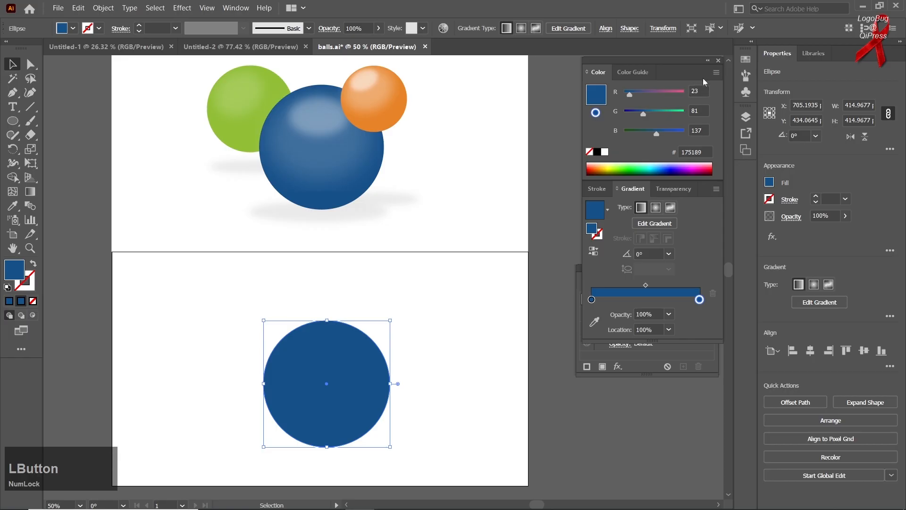
Set the circle's end gradient stop to about 16% saturation in HSB and move the gradient midpoint to about 74%.
left_click(746, 111)
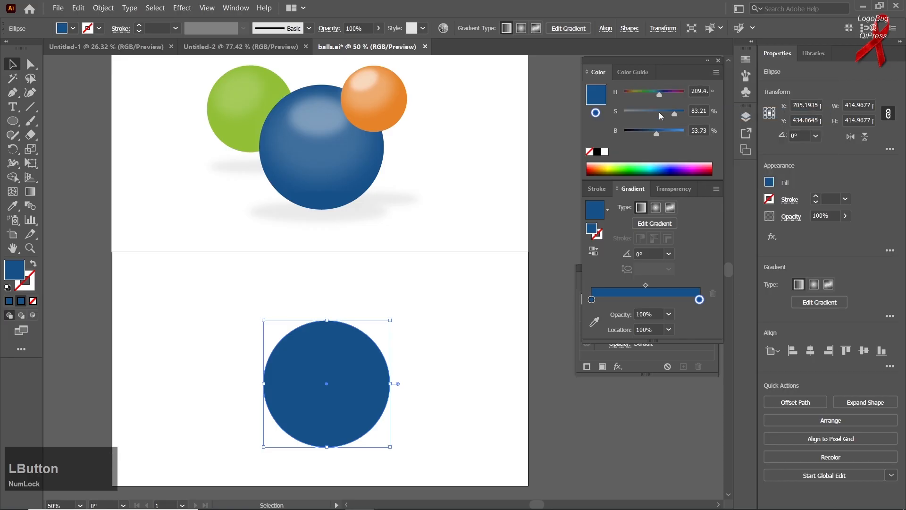
left_click_drag(673, 114, 633, 113)
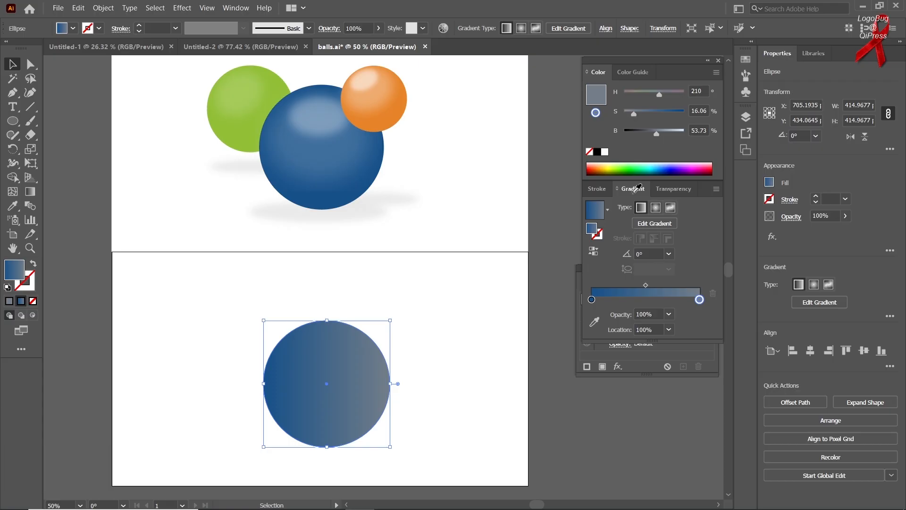
left_click_drag(645, 286, 673, 286)
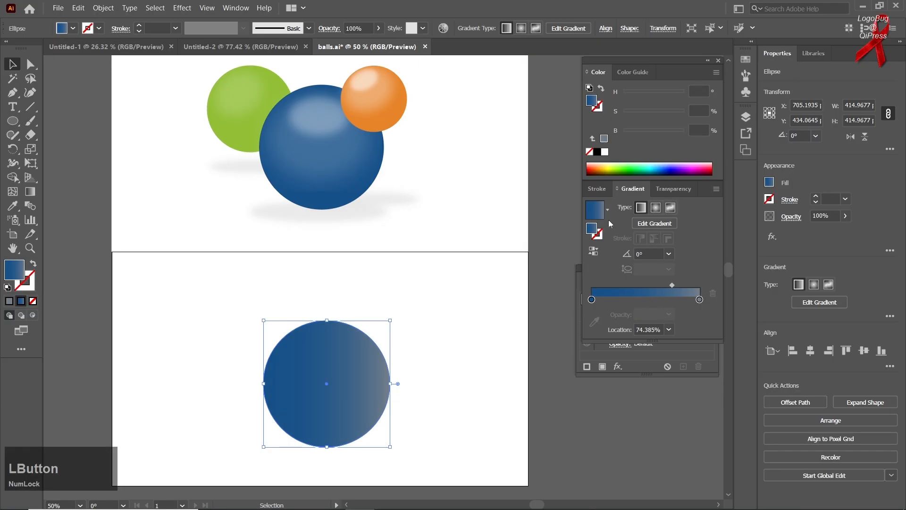
Make the circle's gradient radial with the grey stop at the centre, blue outside, and the midpoint at about 27%.
left_click(656, 209)
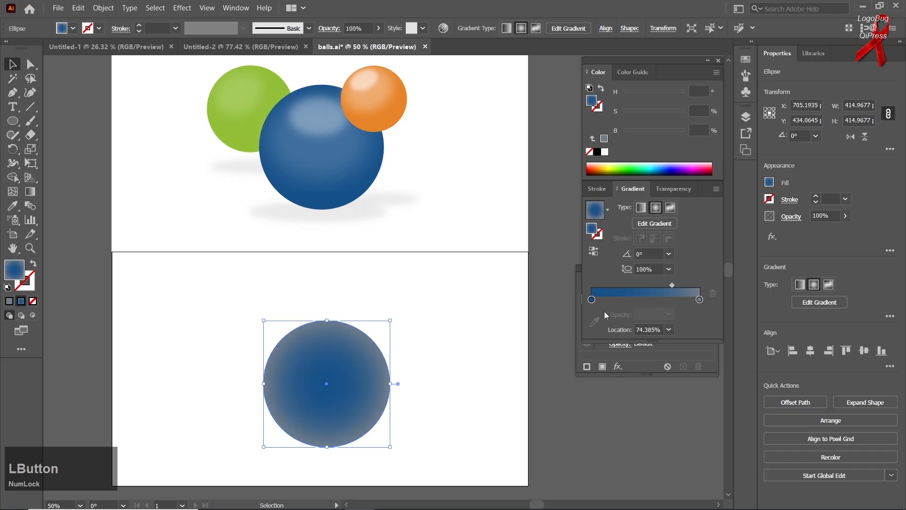
mouse_move(591, 300)
left_mouse_down()
mouse_move(686, 300)
mouse_move(588, 299)
left_mouse_up()
left_click_drag(669, 300, 715, 297)
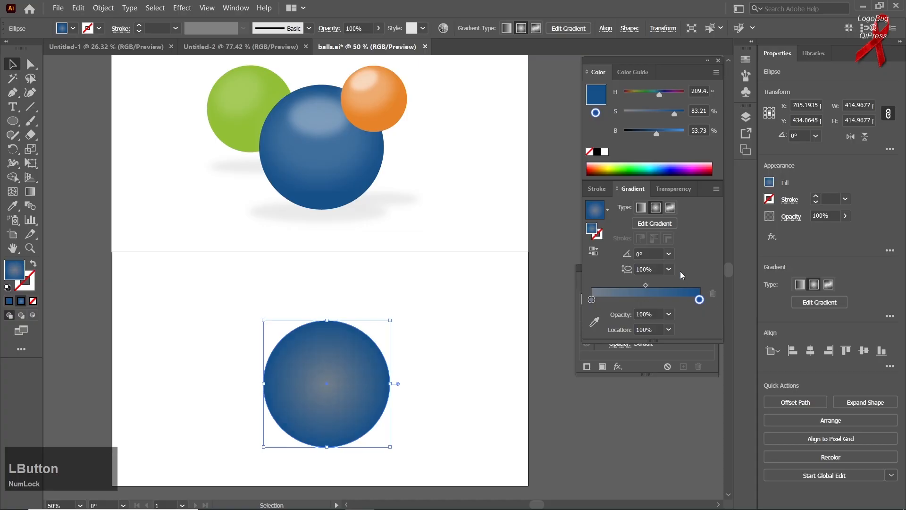
left_click_drag(646, 285, 620, 285)
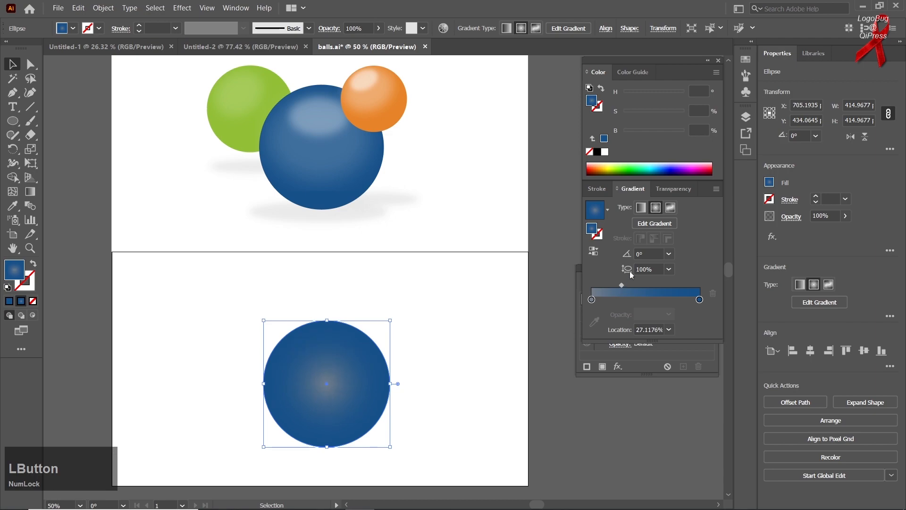
Set the radial gradient's angle to 120° and its aspect ratio to 80%.
scroll(655, 269, "up", 5)
scroll(656, 269, "down", 1)
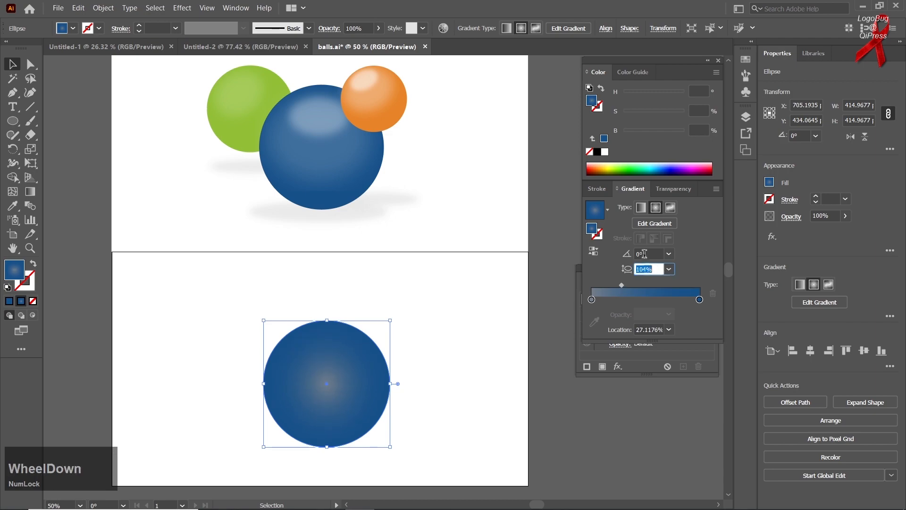
left_click(669, 254)
left_click(683, 304)
left_click(668, 268)
left_click(685, 370)
left_click(667, 269)
left_click(681, 427)
left_click(669, 269)
left_click(684, 370)
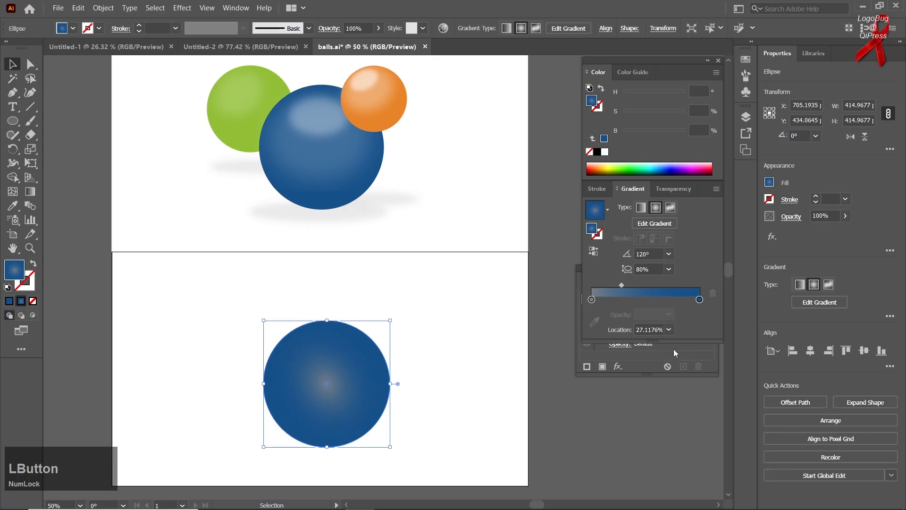
Move the gradient midpoint outward and set the grey centre stop's opacity to 90%.
left_click_drag(621, 285, 590, 303)
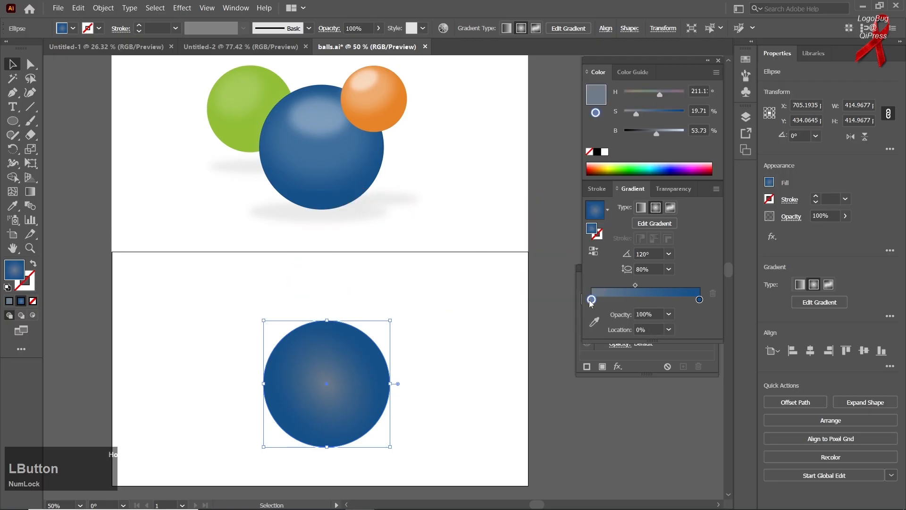
left_click(670, 315)
left_click(676, 339)
left_click(669, 315)
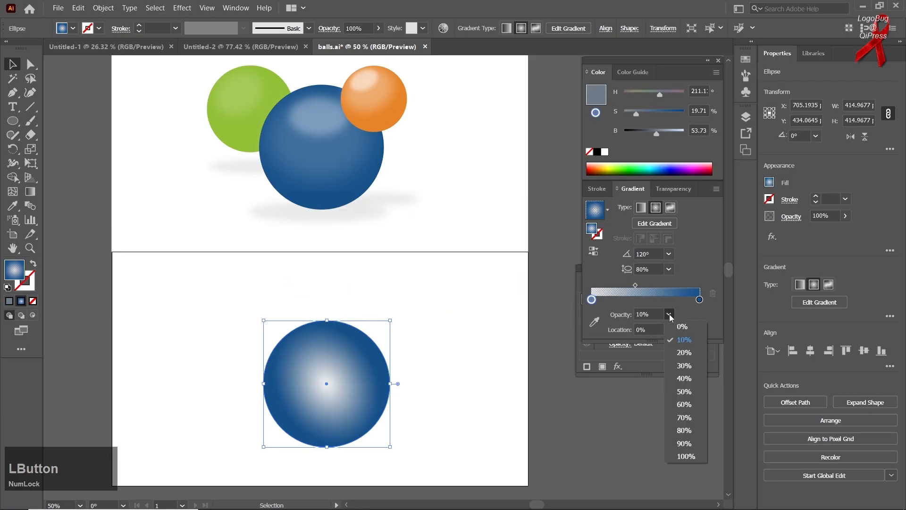
left_click(687, 406)
left_click(670, 314)
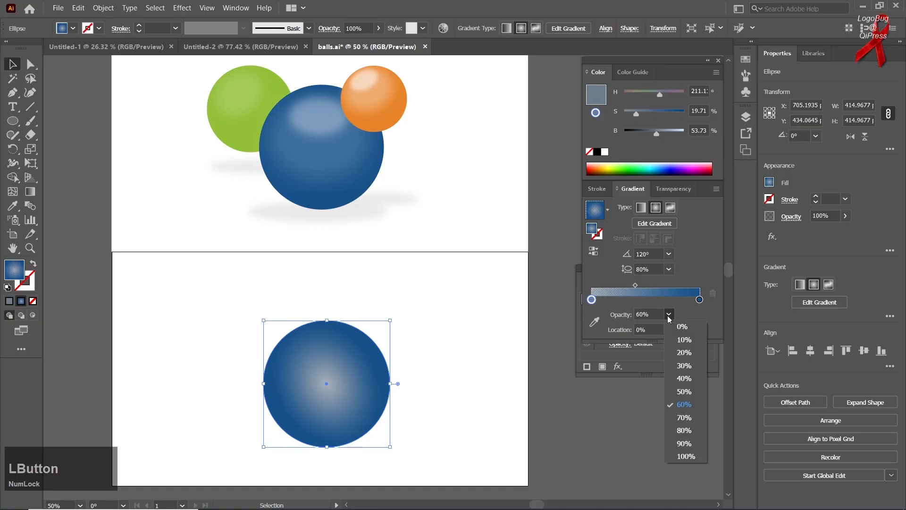
left_click(680, 442)
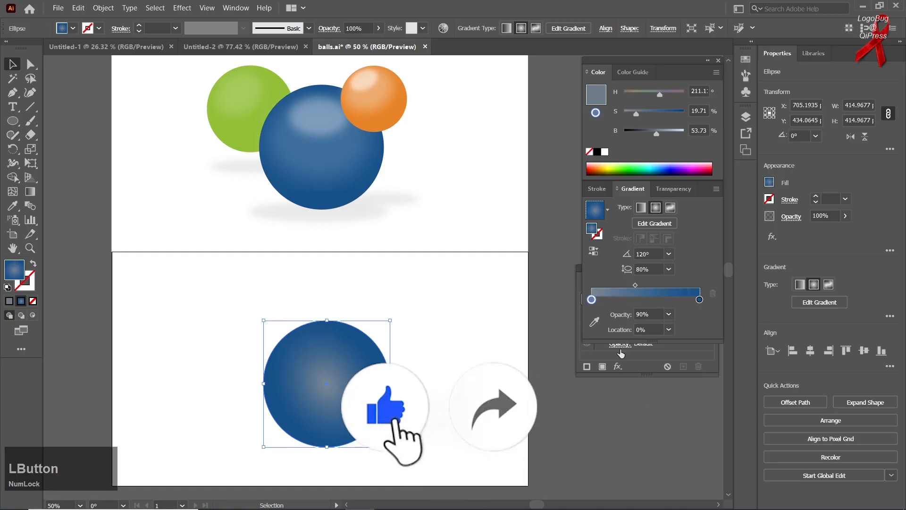
Add a blue gradient stop, remove the grey centre stop, and move the blue stop to the start of the gradient.
left_click_drag(682, 299, 659, 303)
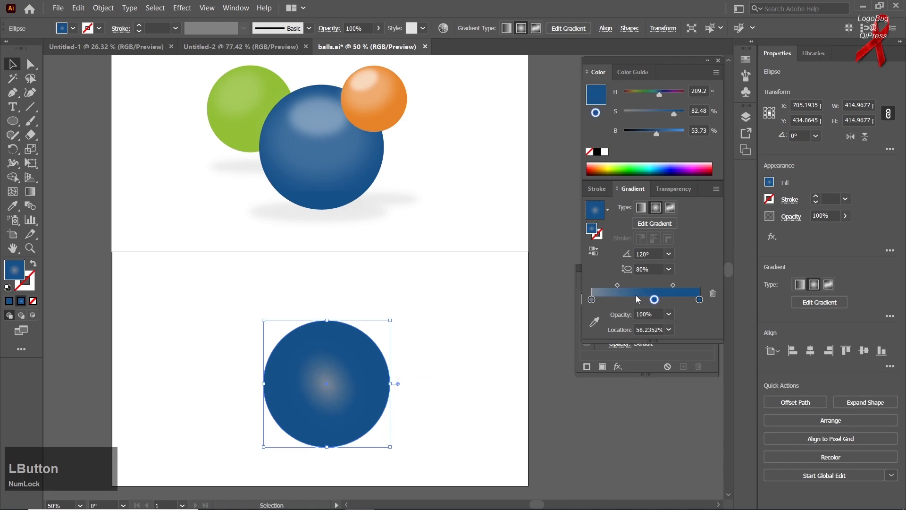
left_click_drag(592, 301, 593, 322)
left_click_drag(655, 302, 589, 299)
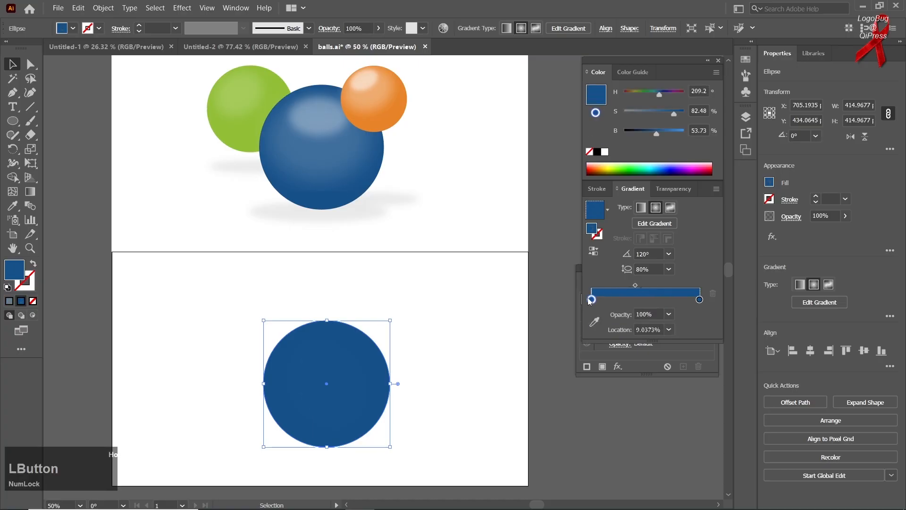
Duplicate the blue circle, scale the copy to about 256 px, and place it inside the original against its upper edge.
left_click(271, 293)
left_click(333, 384)
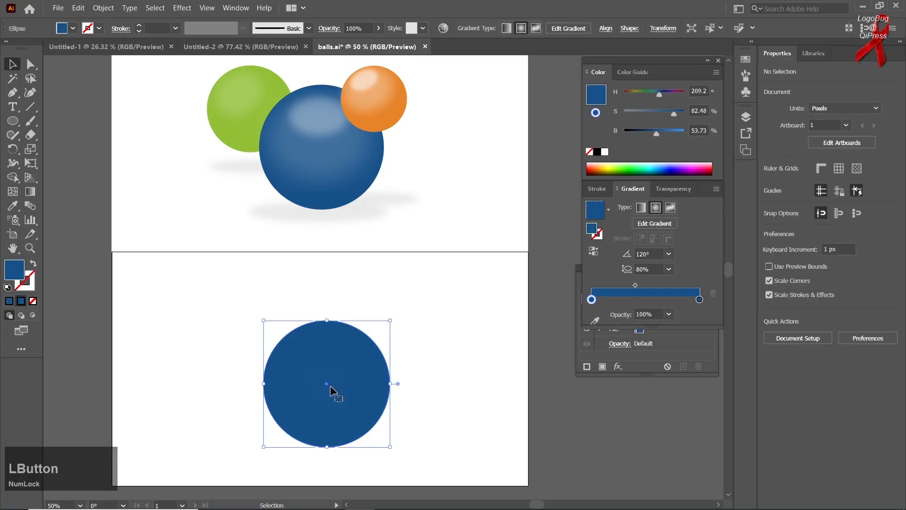
key("ctrl")
key("ctrl+c")
key("ctrl+v")
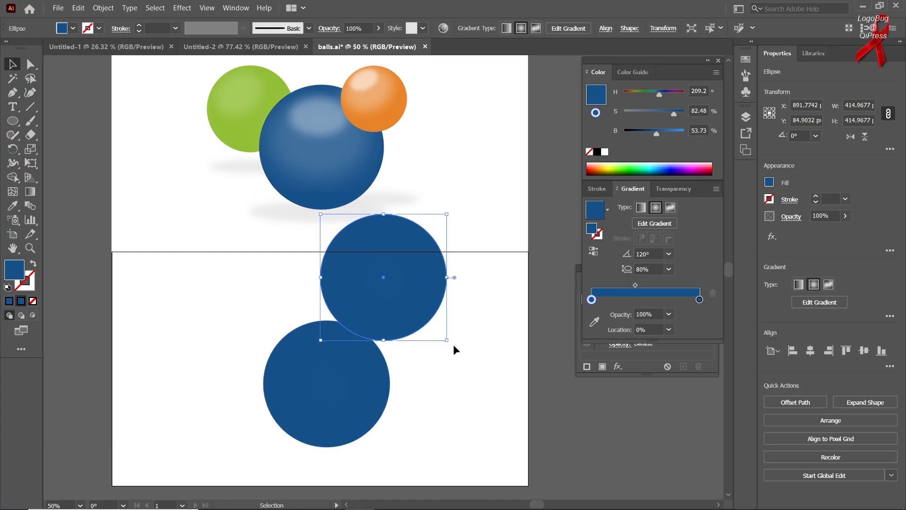
left_click_drag(447, 340, 339, 381)
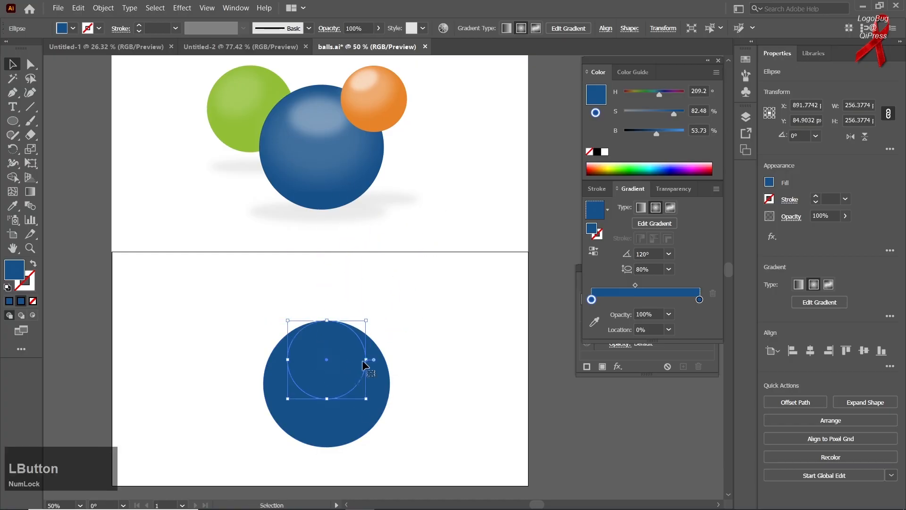
Sample the 18% white highlight of the reference blue ball onto the smaller circle with the Eyedropper.
left_click(14, 207)
left_click(314, 153)
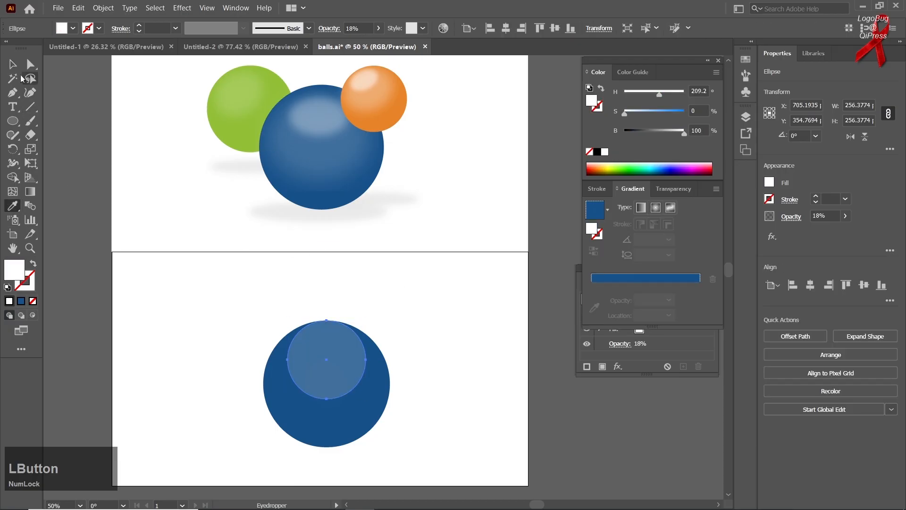
key("v")
left_click(225, 341)
Enlarge the translucent circle to about 297 px and position it just inside the large circle's upper edge.
left_click_drag(322, 366, 320, 376)
mouse_move(363, 407)
left_mouse_down()
mouse_move(378, 419)
mouse_move(370, 413)
left_mouse_up()
left_click(413, 368)
left_click(329, 376)
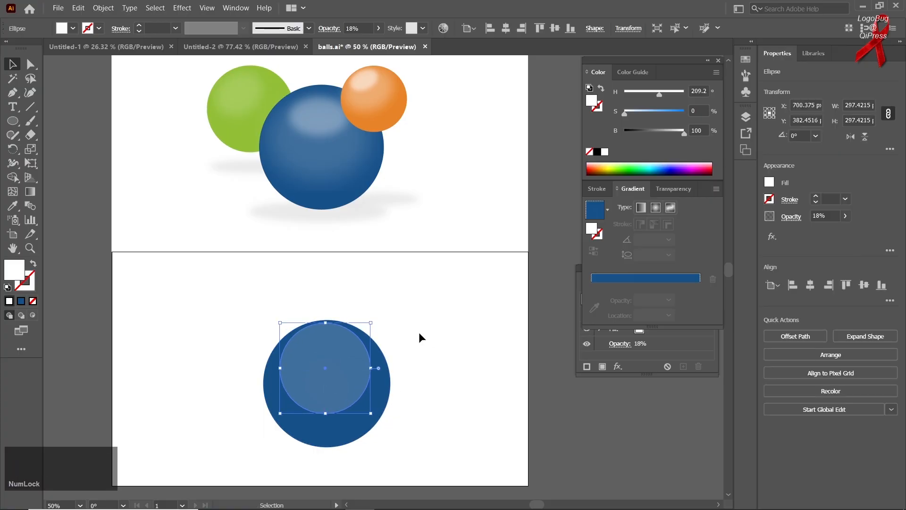
Apply a Gaussian Blur with a radius of about 33 pixels to the translucent circle.
left_click(232, 9)
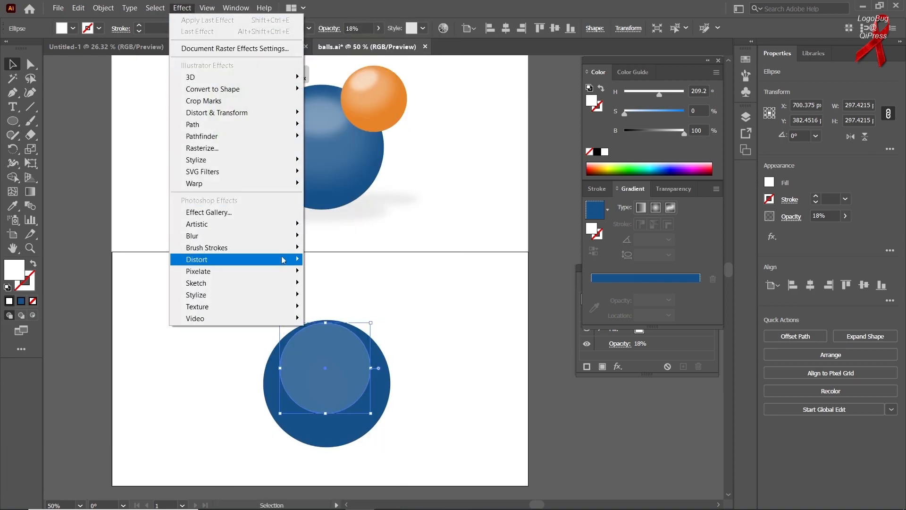
mouse_move(293, 160)
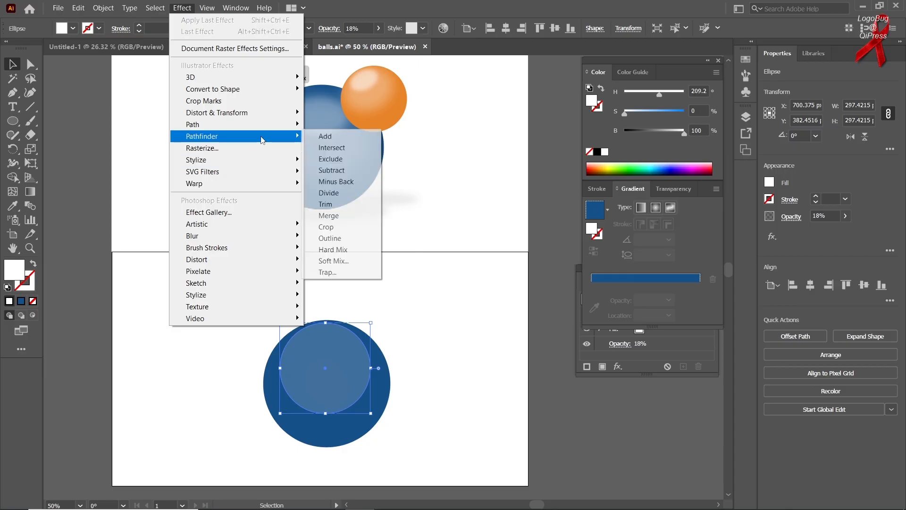
mouse_move(283, 236)
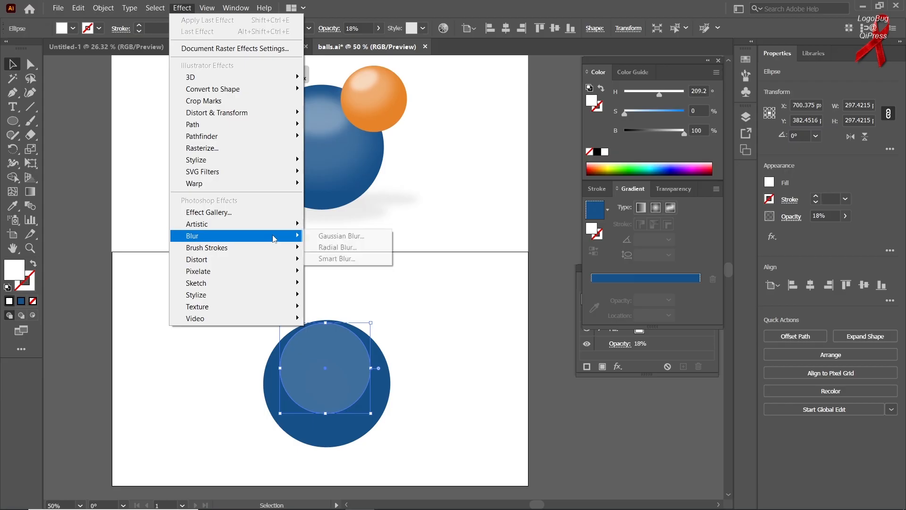
left_click(326, 235)
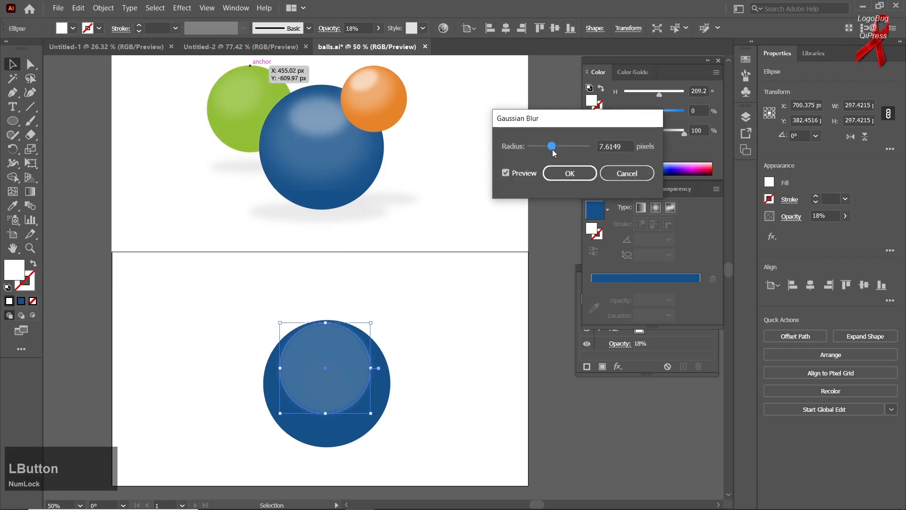
left_click_drag(574, 149, 571, 147)
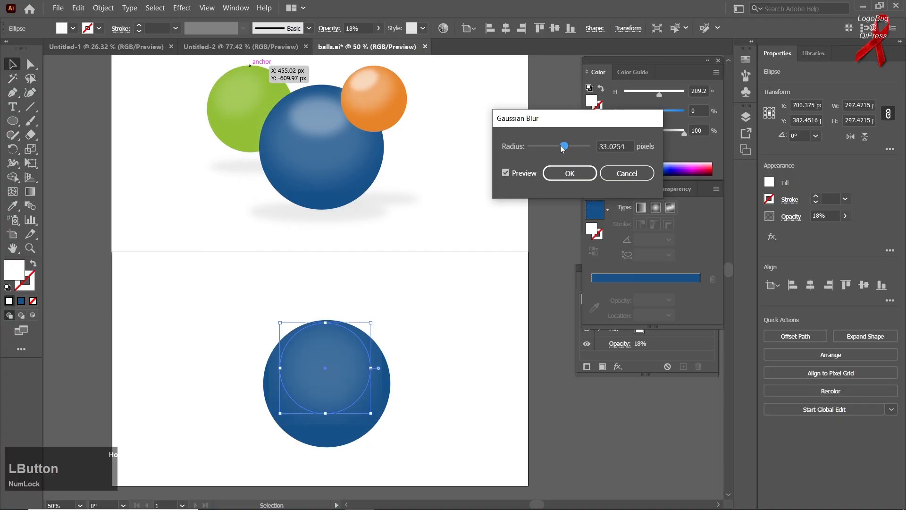
left_click(570, 173)
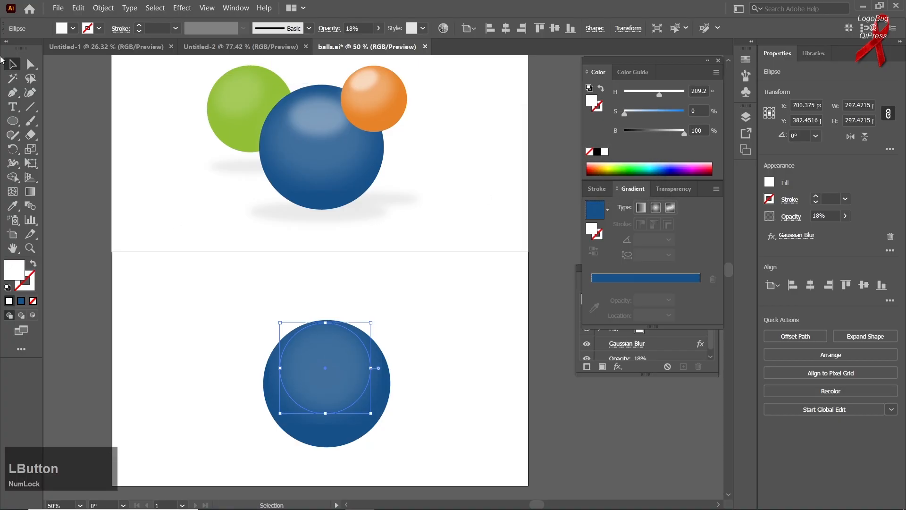
left_click(171, 248)
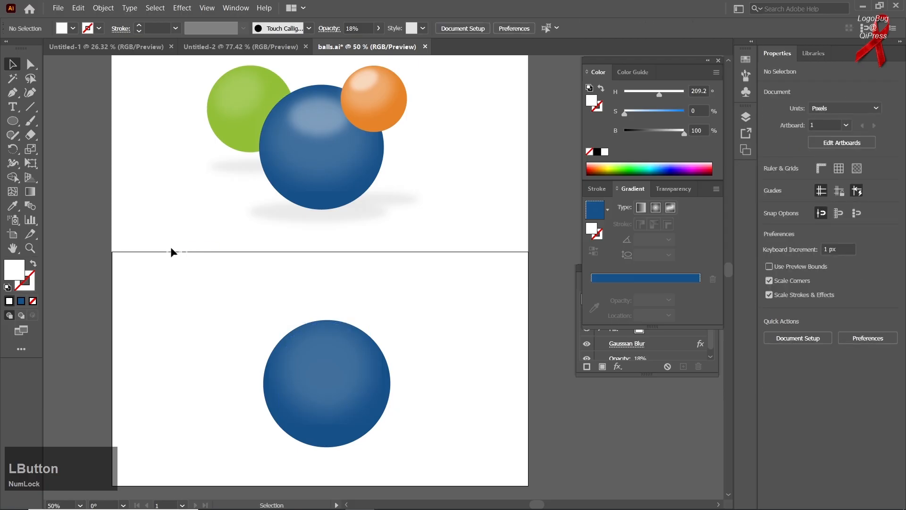
Reduce the blurred circle's opacity to 14%.
left_click(300, 337)
left_click(683, 188)
left_click(683, 206)
scroll(682, 207, "down", 4)
left_click(568, 338)
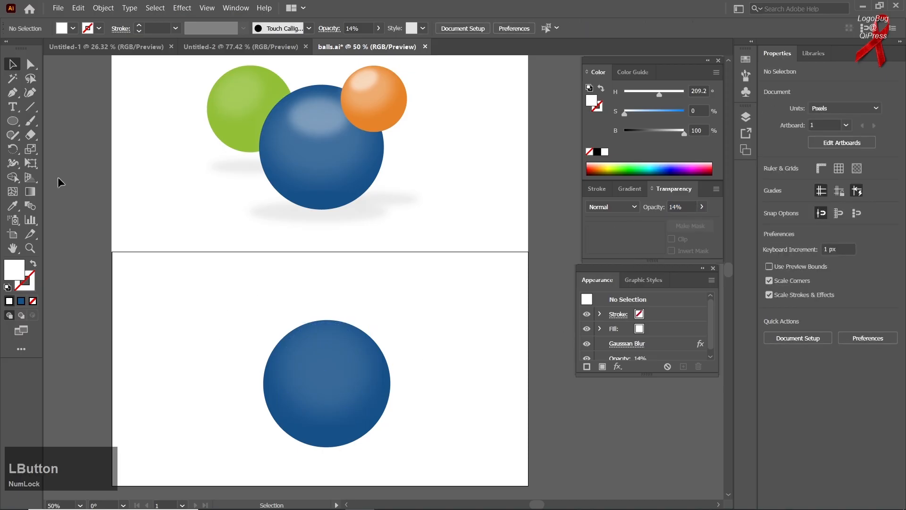
Draw a white ellipse about 200 by 129 px and position it near the upper edge of the blue ball.
right_click(13, 121)
left_click(52, 149)
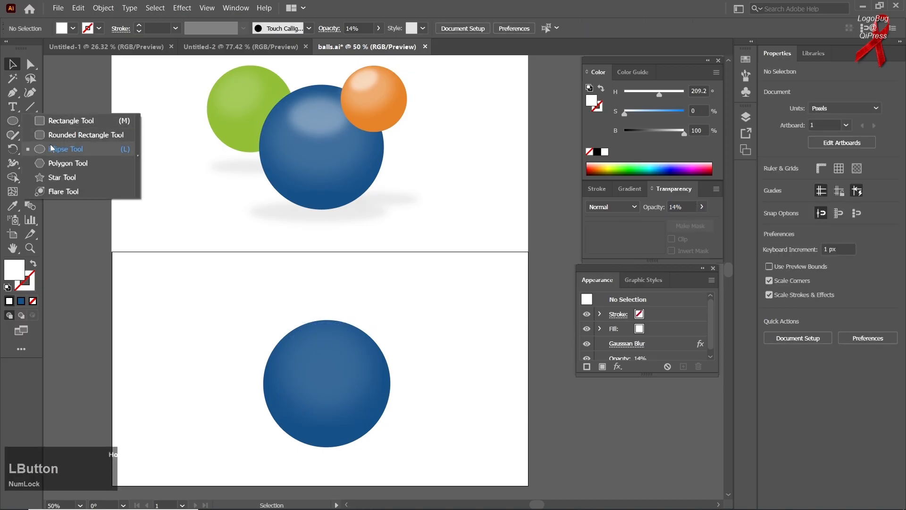
left_click_drag(308, 347, 369, 383)
key("v")
left_click_drag(325, 359, 316, 343)
Soften the white ellipse with a slight Gaussian Blur and set its opacity to 24%.
left_click(182, 8)
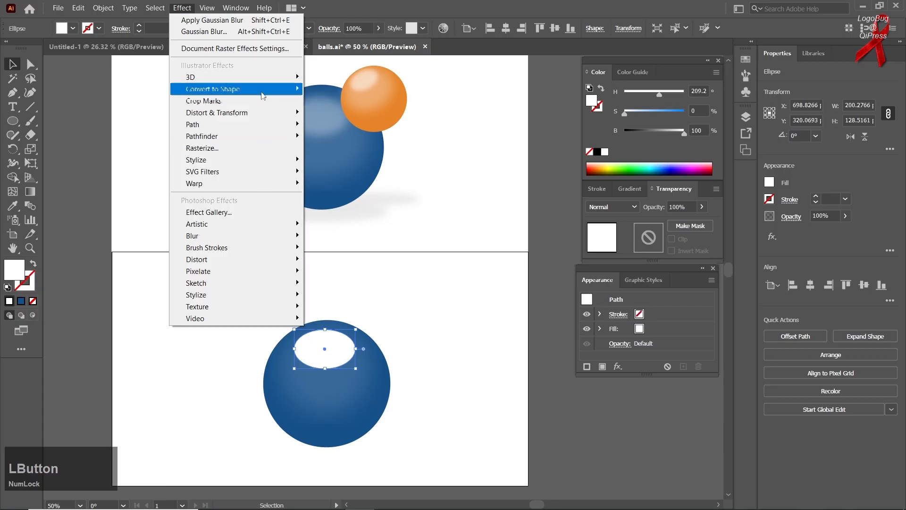
mouse_move(283, 236)
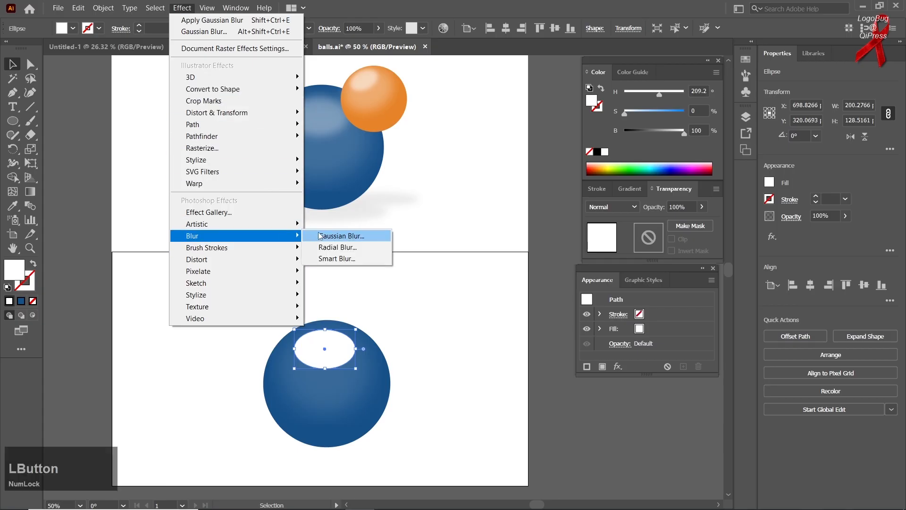
left_click(319, 236)
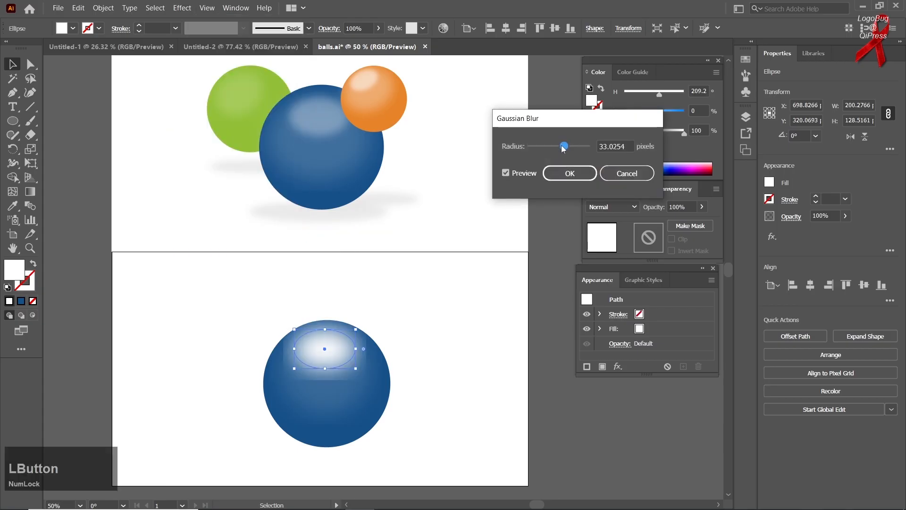
left_click_drag(572, 149, 555, 149)
left_click(570, 173)
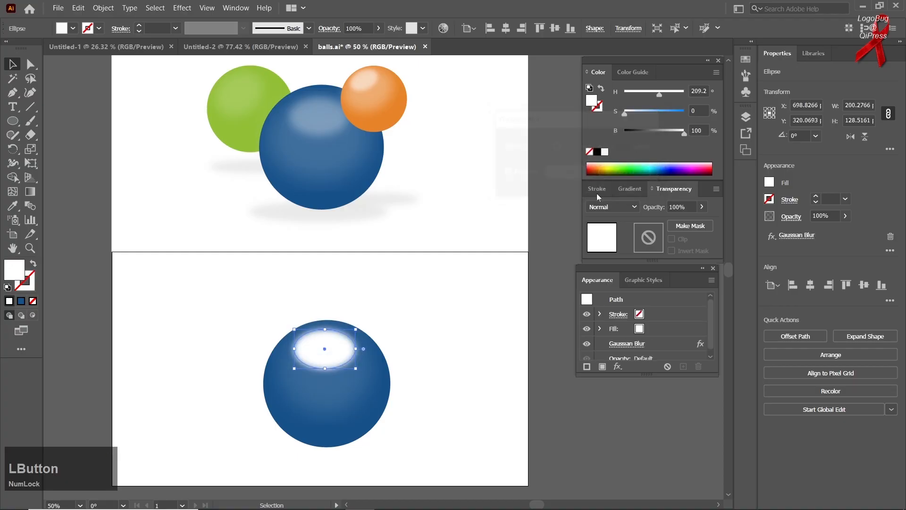
left_click_drag(702, 211, 667, 221)
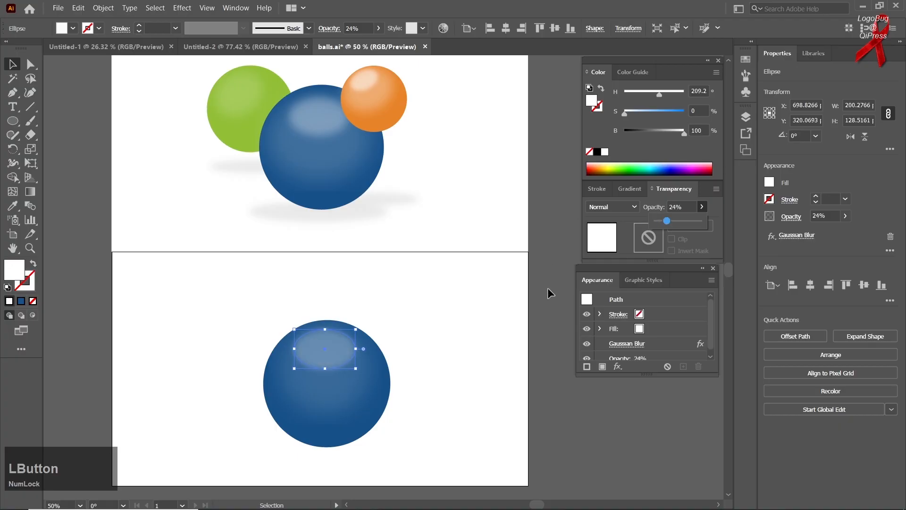
left_click(471, 302)
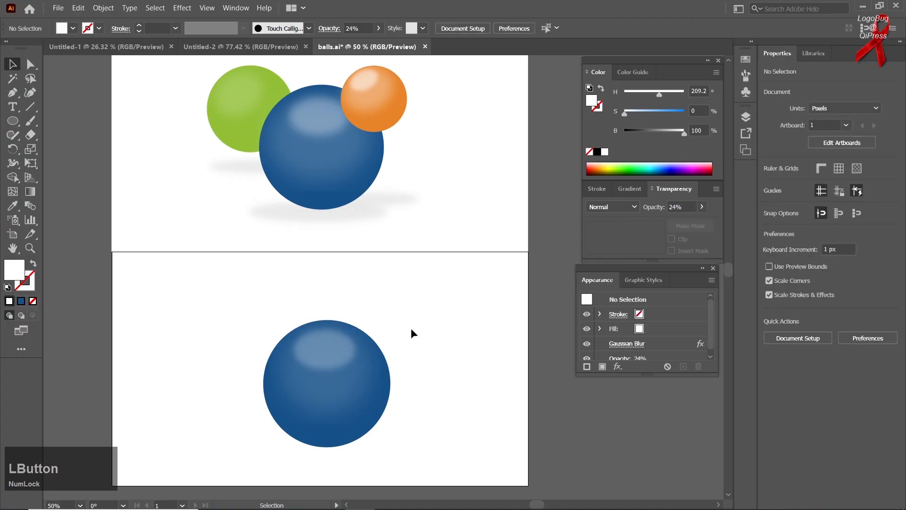
Duplicate the whole blue ball with its highlights and place the copy to its upper right.
left_click_drag(244, 345, 451, 329)
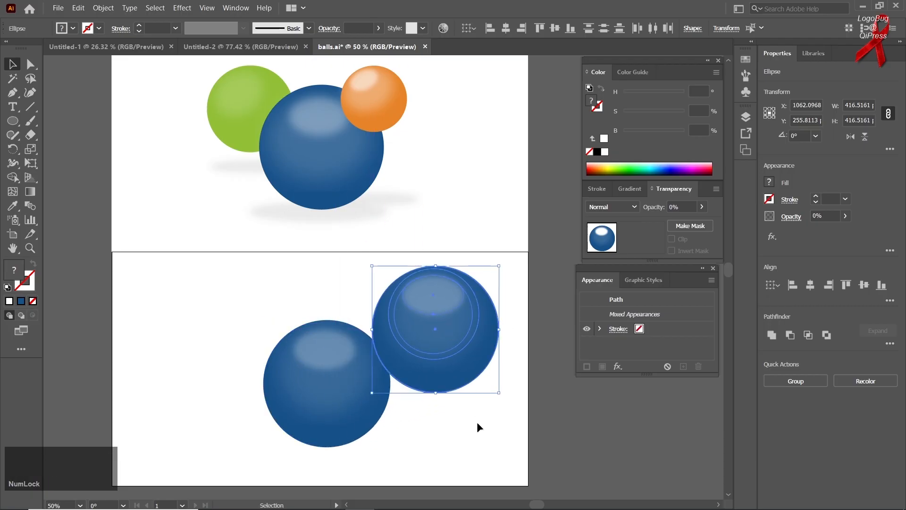
Recolour the duplicated ball's base circle with the orange sampled from the reference orange ball.
left_click(476, 418)
left_click(458, 382)
key("i")
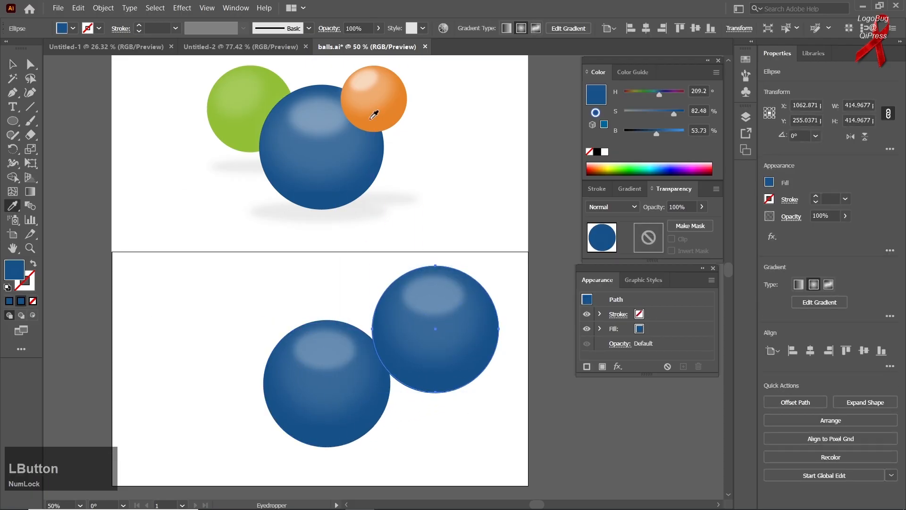
left_click(399, 114)
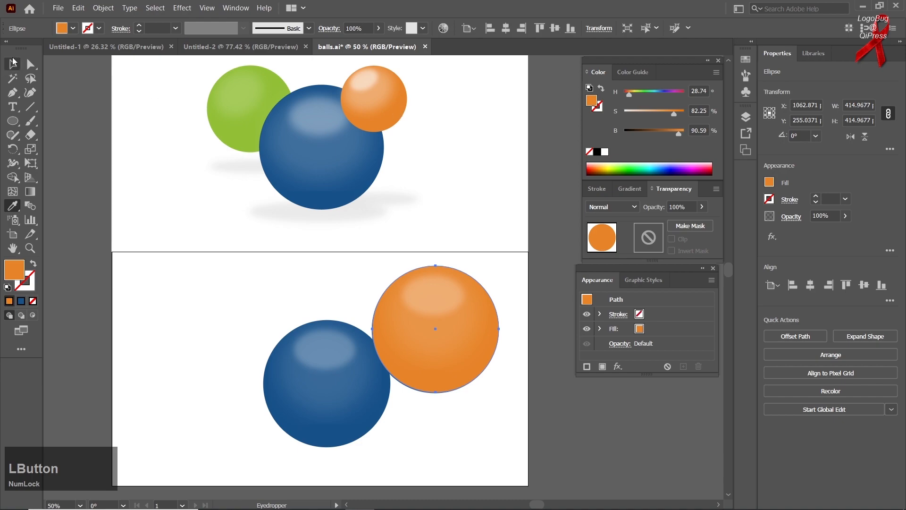
left_click(13, 62)
left_click(163, 306)
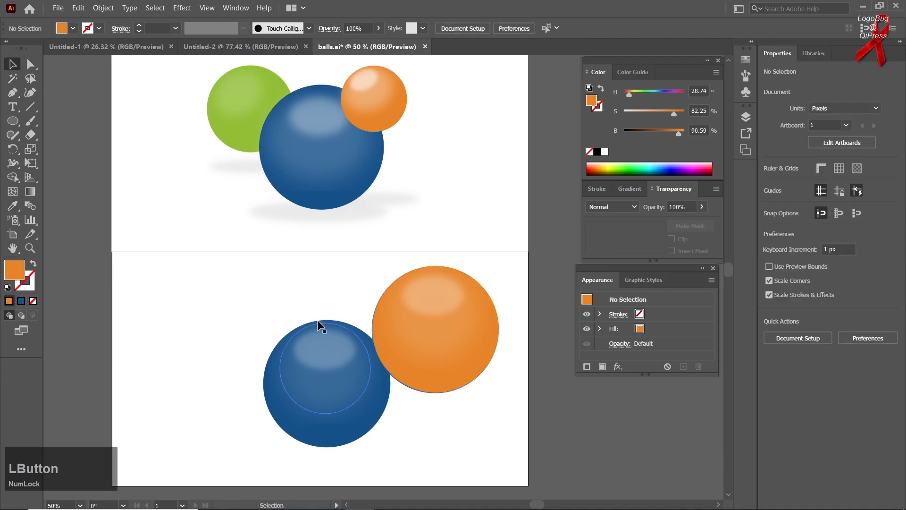
Shrink both highlights on the orange ball, rotate them about 33° and move them toward its upper-left edge.
left_click(442, 304)
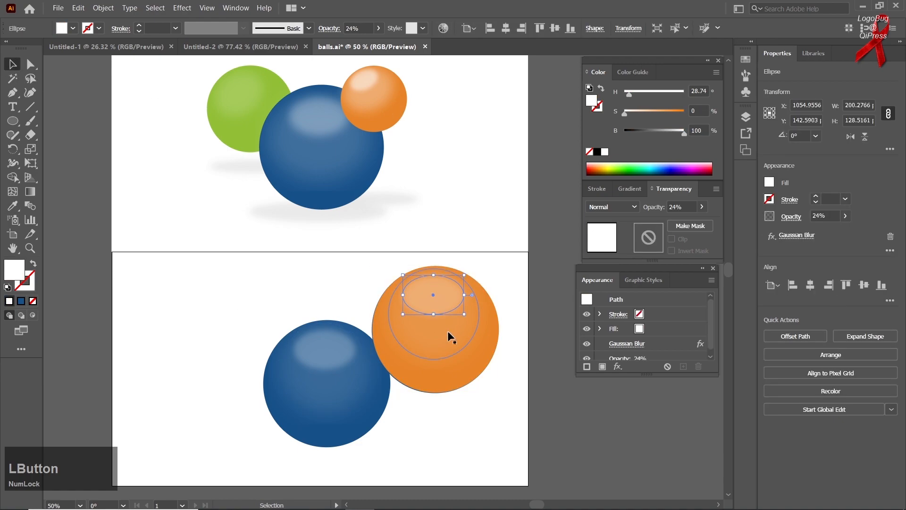
left_click(446, 331, "shift")
left_click_drag(484, 362, 412, 295)
Scale the orange circle down about its centre to about 262 px and delete the leftover blue circle beneath it.
left_click(486, 360)
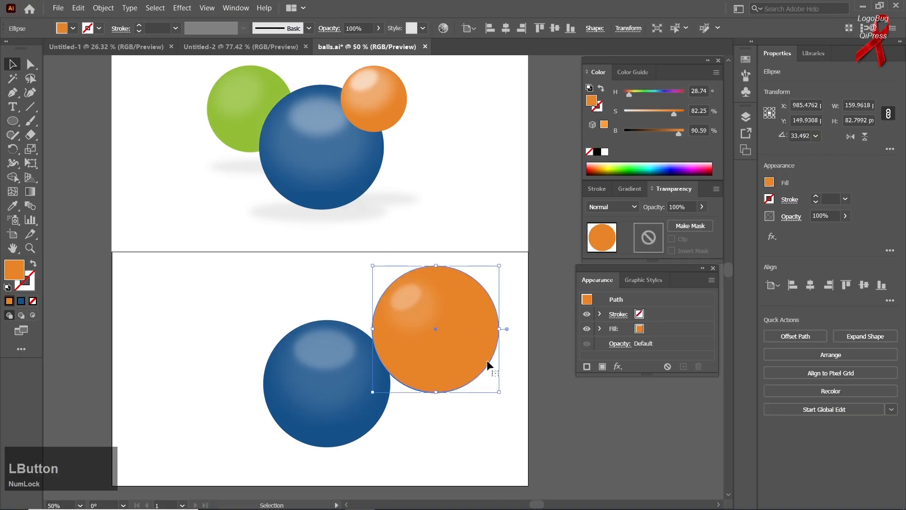
left_click_drag(499, 392, 476, 377)
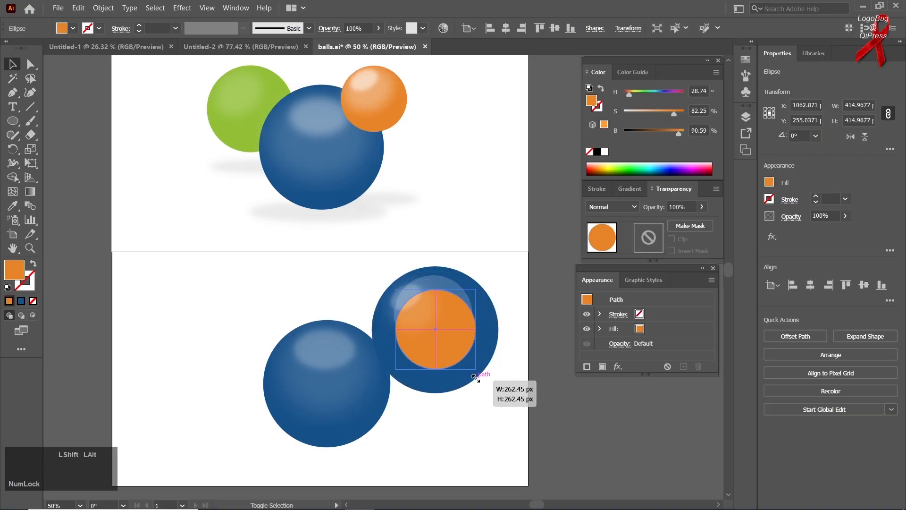
left_click(480, 378)
left_click(477, 375)
key("Delete")
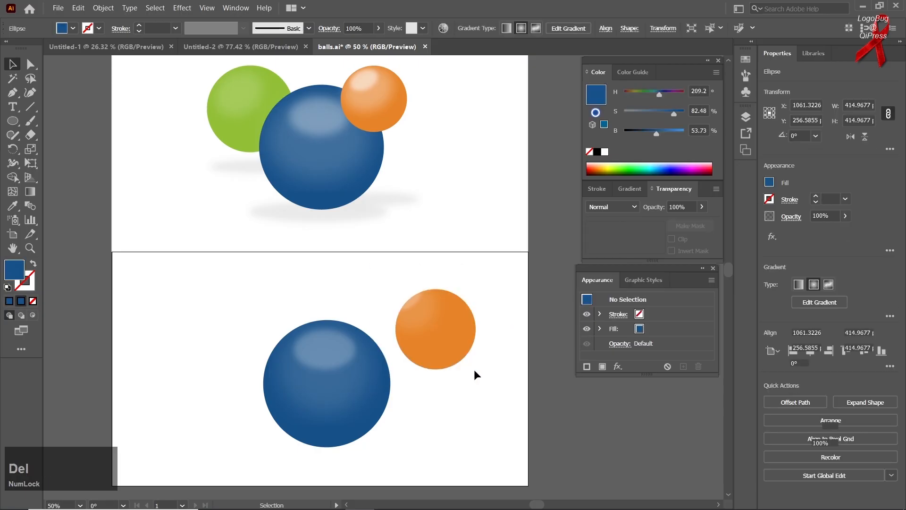
Fit the highlights to the smaller orange ball and group it, overlapping the blue ball's upper-right edge.
left_click_drag(462, 355, 443, 335)
mouse_move(394, 319)
left_mouse_down()
mouse_move(384, 326)
mouse_move(415, 318)
mouse_move(396, 329)
left_mouse_up()
key("ctrl+g")
left_click(284, 305)
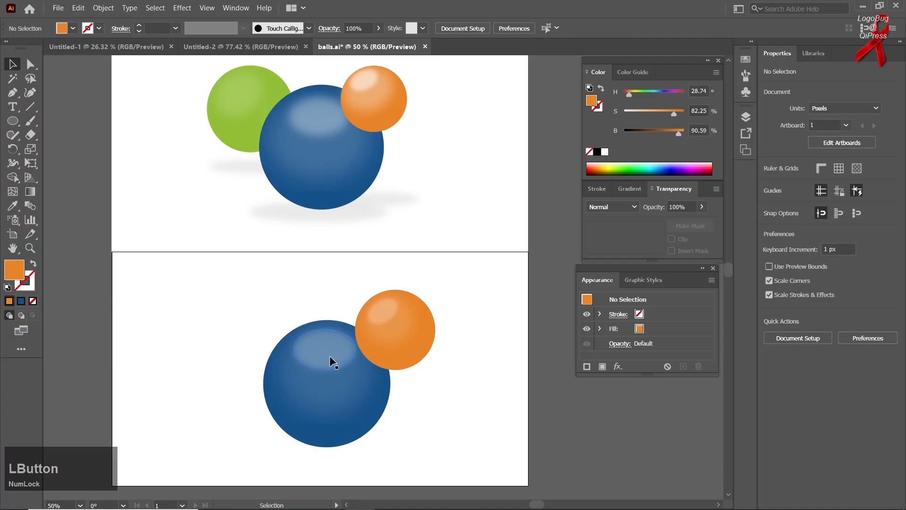
Duplicate the orange ball group to the blue ball's upper left and ungroup the copy.
left_click_drag(413, 354, 230, 382)
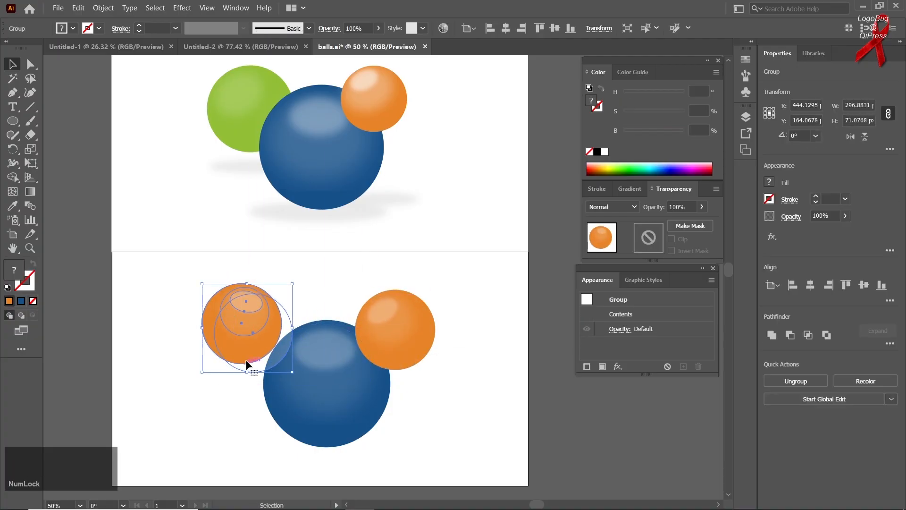
right_click(246, 362)
left_click(278, 268)
left_click(249, 378)
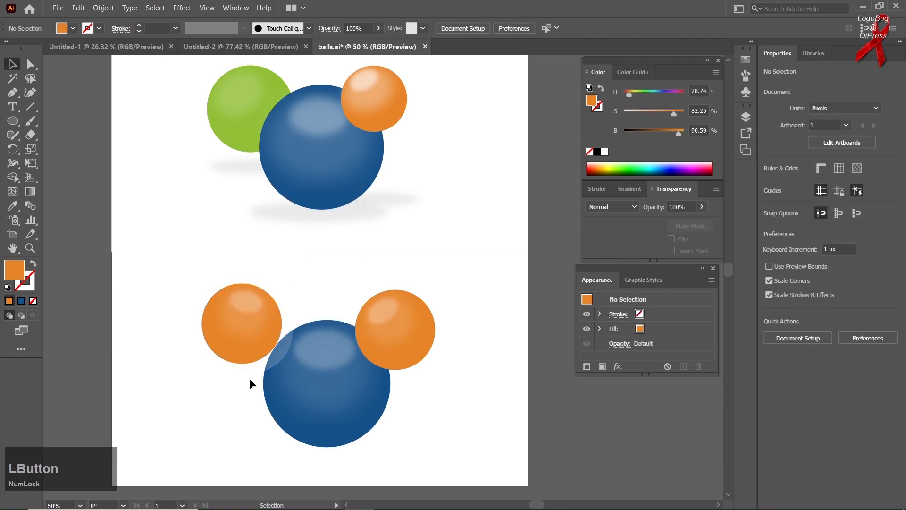
Delete the copy's stray translucent circle and recolour its base circle with the reference ball's green.
left_click_drag(254, 373, 212, 412)
key("Delete")
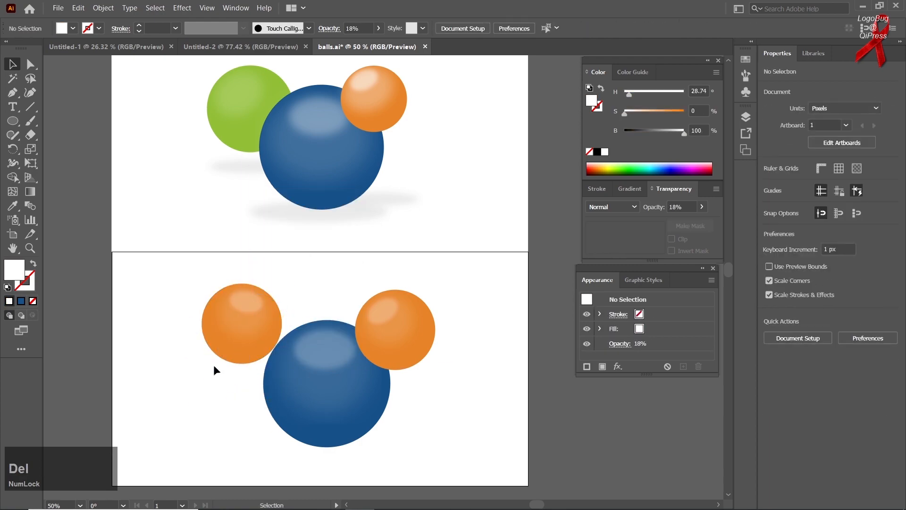
left_click(226, 357)
left_click(12, 206)
left_click(239, 140)
left_click(13, 64)
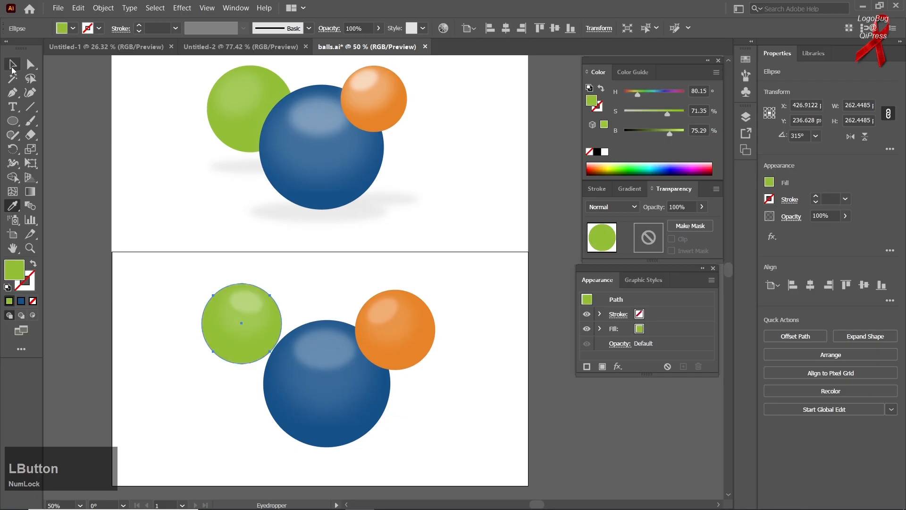
left_click(109, 346)
Group the green ball with its highlights, then enlarge it to about 293 px wide with the highlight tilted to the left.
left_click_drag(246, 324, 248, 327)
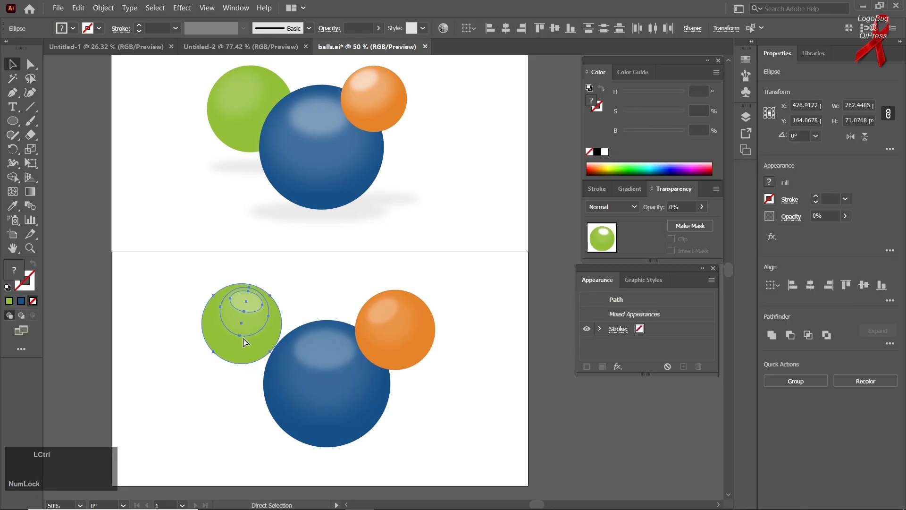
key("ctrl+g")
left_click_drag(283, 365, 274, 355)
left_click_drag(209, 358, 294, 391)
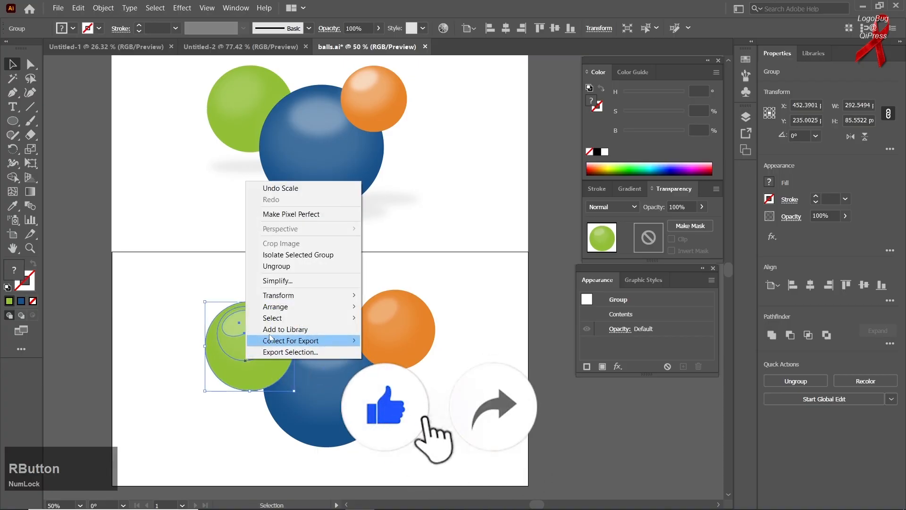
Send the green ball group to the back, behind the blue ball.
mouse_move(297, 307)
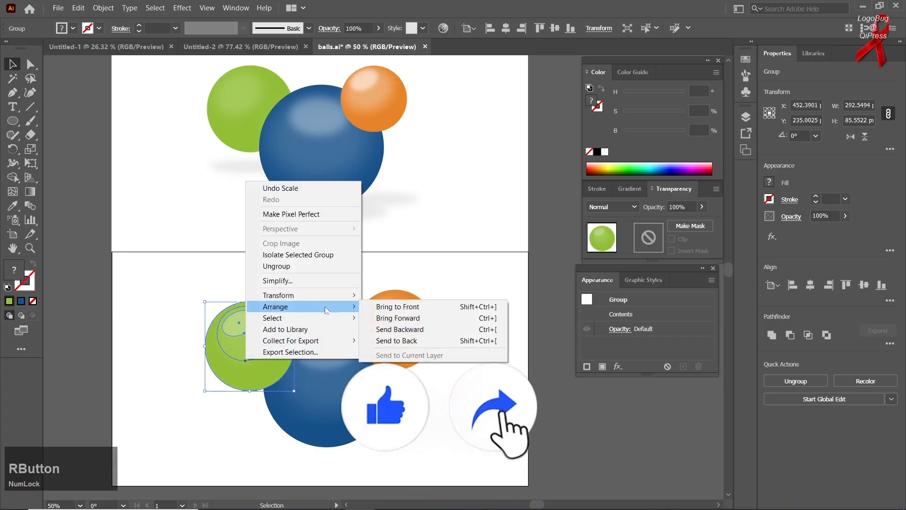
left_click(388, 341)
left_click(494, 461)
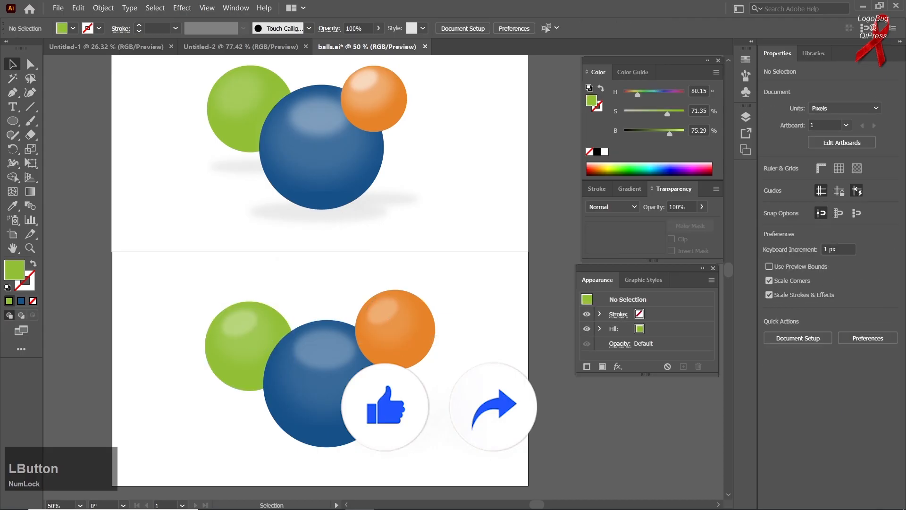
Scale the orange ball group down and place it over the blue ball's upper-right edge.
left_click(395, 345)
left_click_drag(449, 368, 404, 350)
left_click(467, 378)
left_click(522, 452)
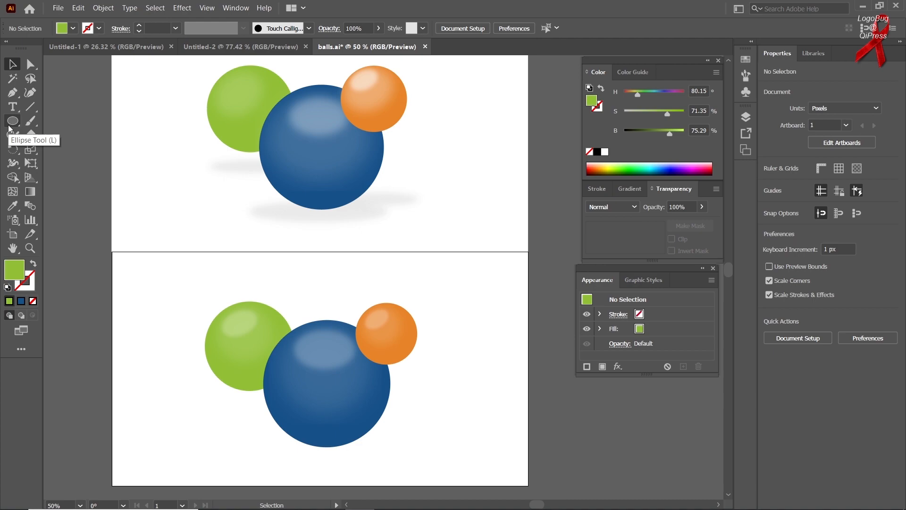
Draw a flat ellipse about 480 by 76 px under the blue ball and give it the reference shadow's grey fill and opacity.
key("Num_Lock")
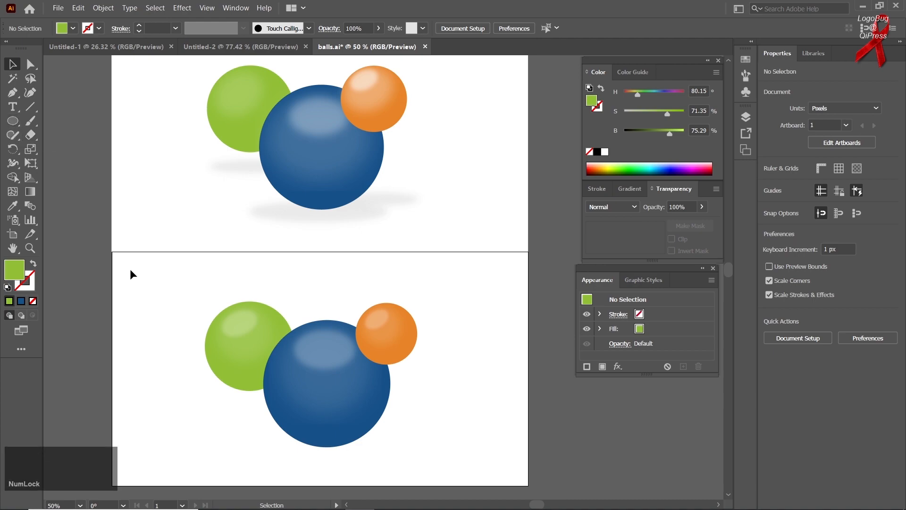
right_click(13, 120)
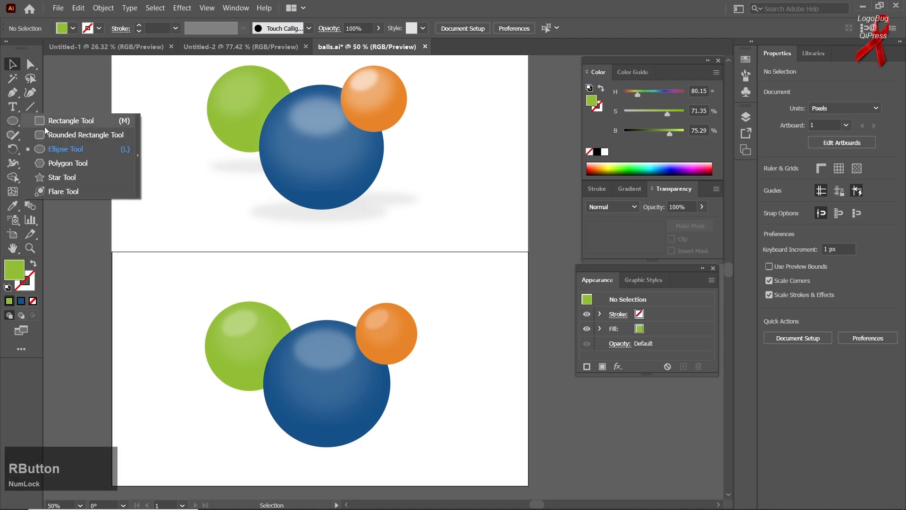
left_click(71, 147)
left_click_drag(254, 437, 401, 460)
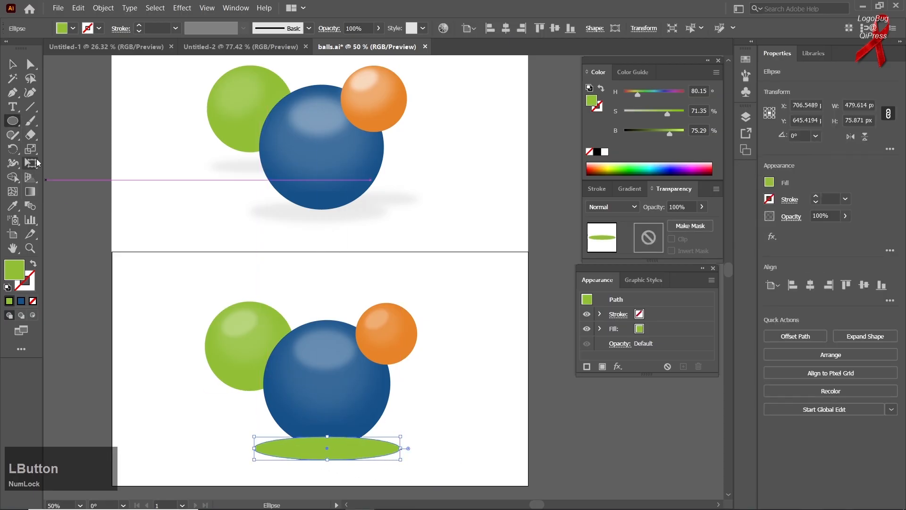
left_click(14, 204)
left_click(279, 203)
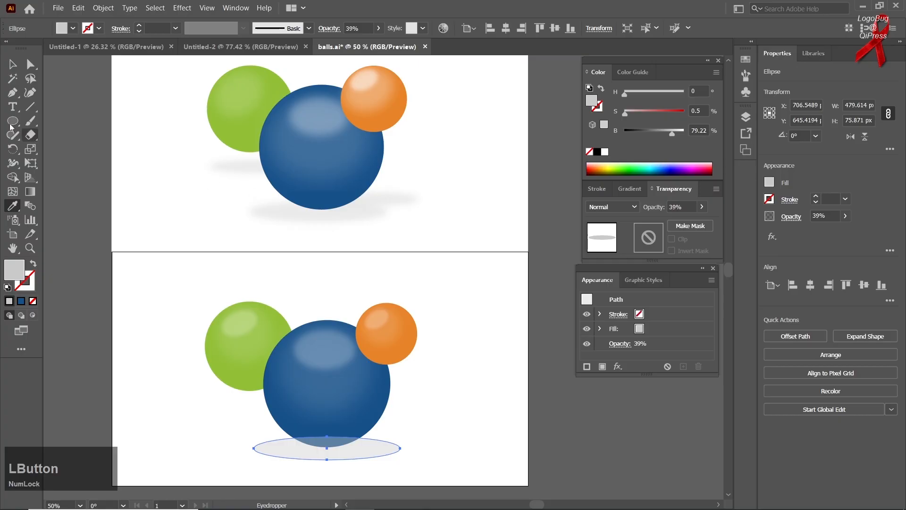
left_click(12, 66)
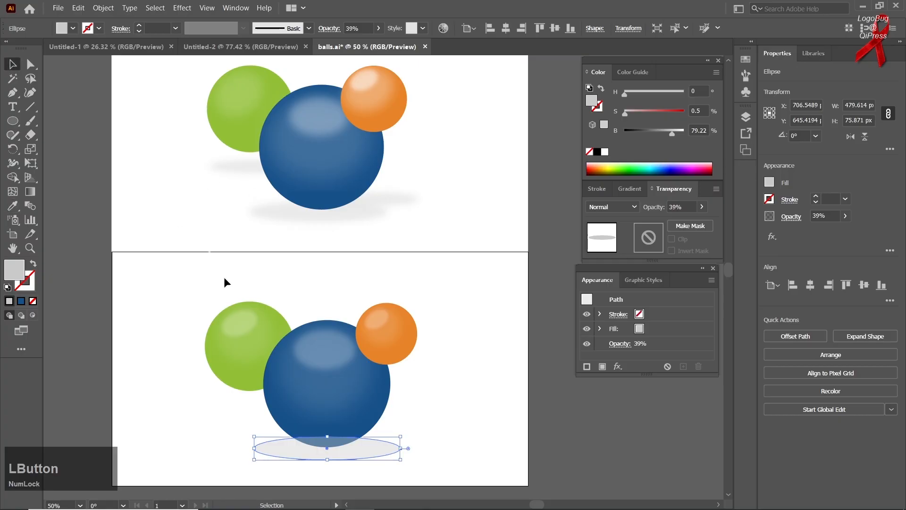
Send the grey shadow ellipse to the back, behind the blue ball.
right_click(340, 454)
mouse_move(418, 397)
left_click(488, 432)
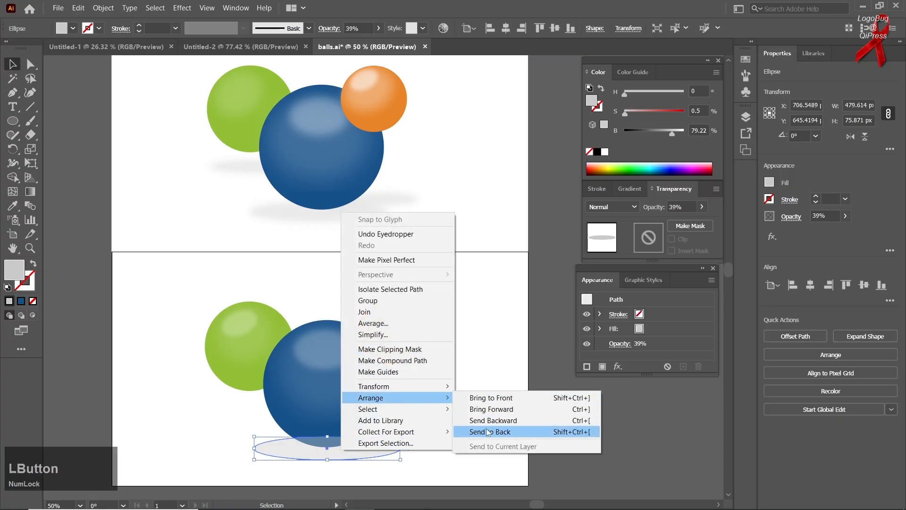
left_click(488, 432)
left_click(497, 415)
Soften the shadow ellipse with a Gaussian Blur of about 33 pixels.
left_click(375, 449)
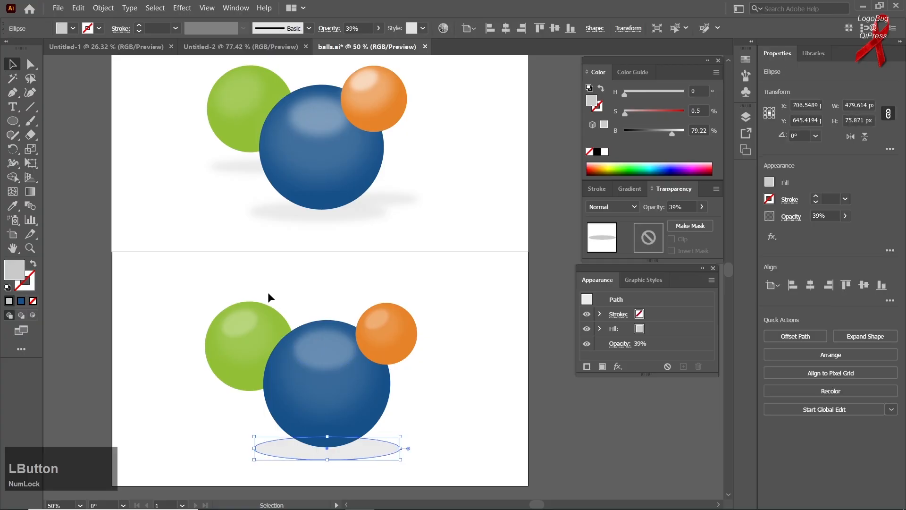
left_click(154, 8)
mouse_move(178, 8)
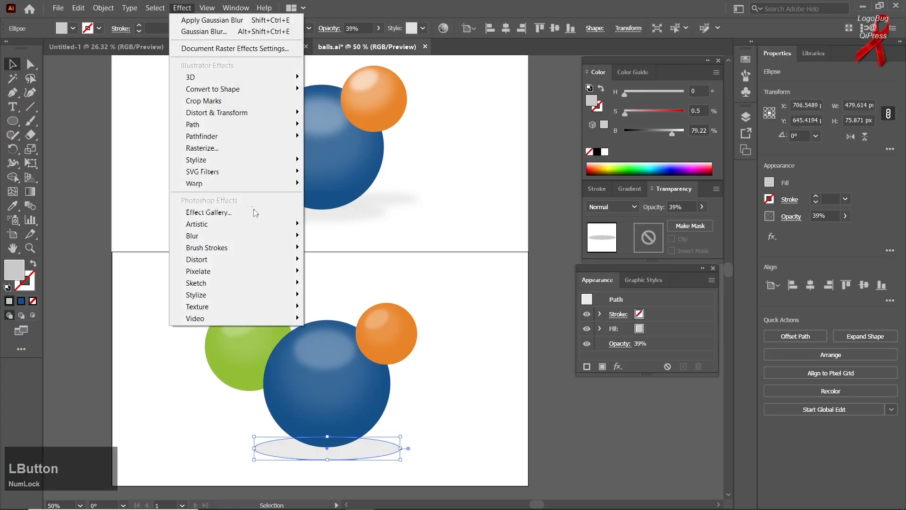
mouse_move(279, 236)
left_click(333, 235)
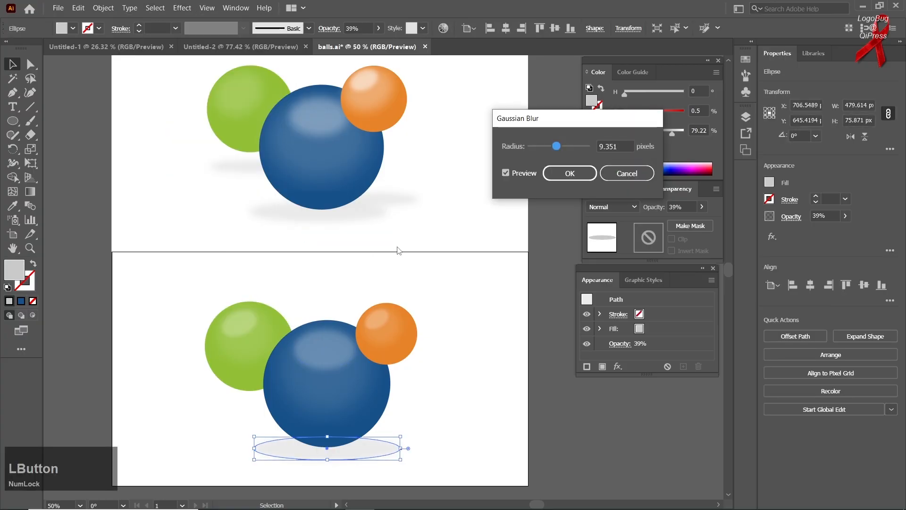
left_click(569, 173)
left_click(487, 344)
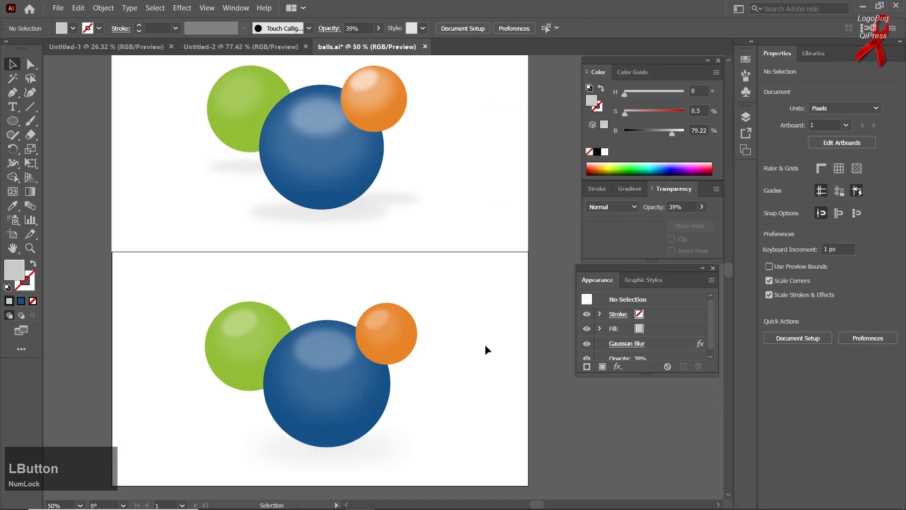
Darken the blurred shadow ellipse to 50.2% brightness and set its opacity to 83%.
left_click(378, 456)
scroll(688, 204, "up", 4)
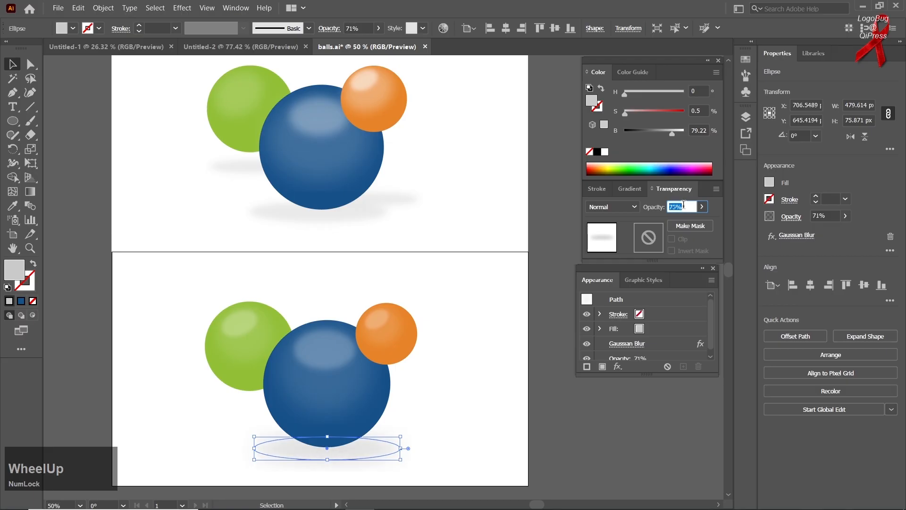
left_click_drag(675, 133, 660, 137)
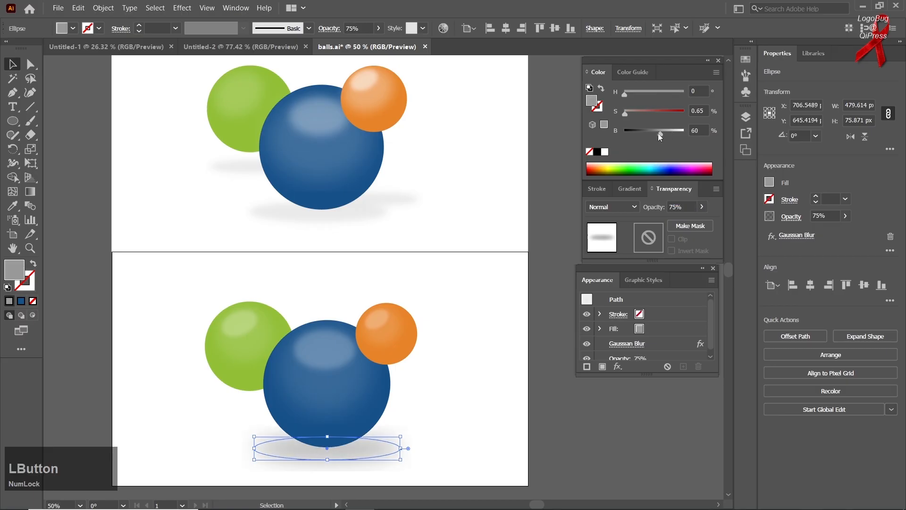
left_click(501, 355)
left_click(364, 455)
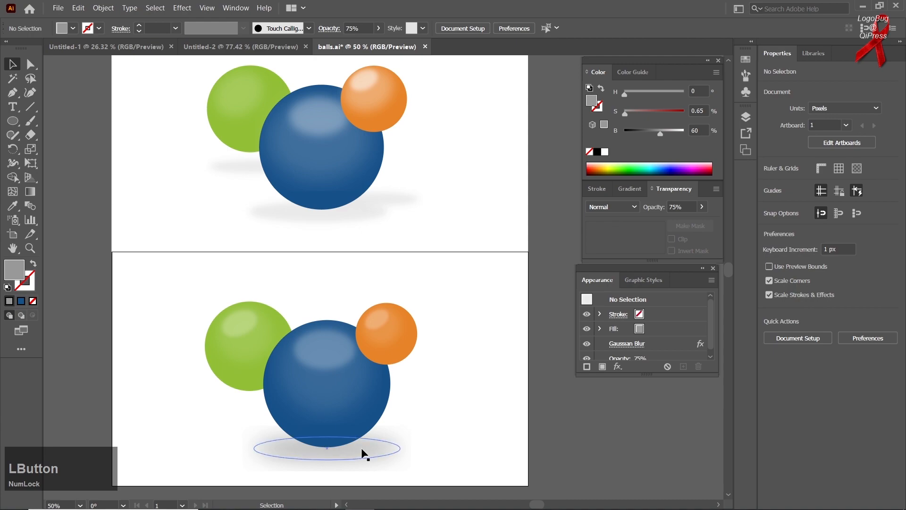
left_click(655, 136)
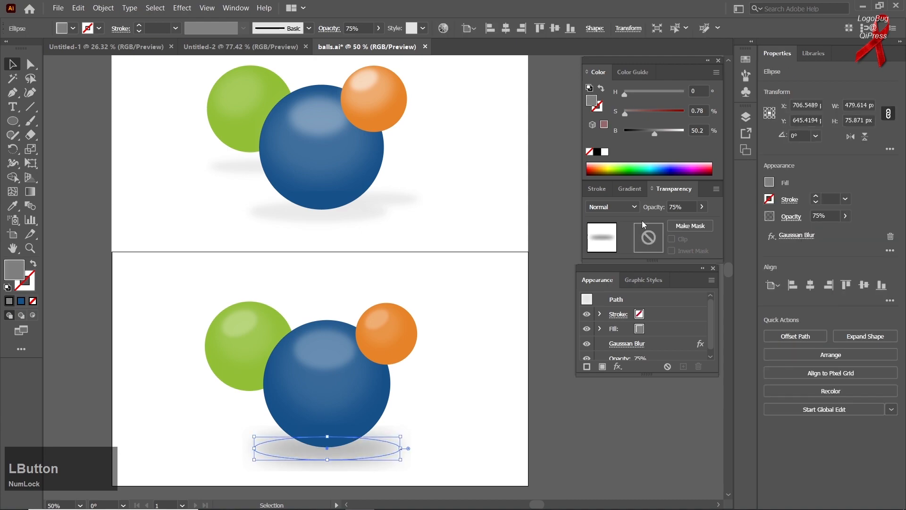
left_click(684, 202)
scroll(683, 202, "up", 3)
left_click(501, 368)
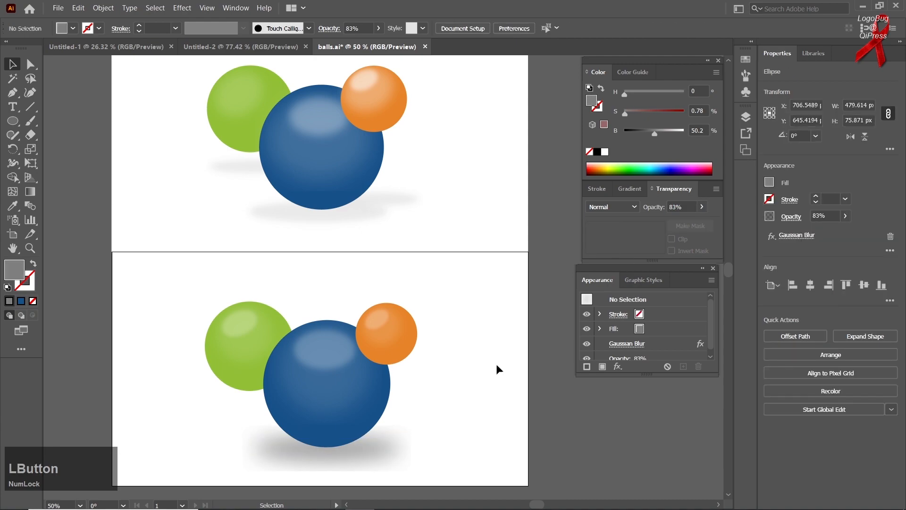
Lower the Gaussian Blur radius on the shadow ellipse to sharpen its edge.
left_click(385, 457)
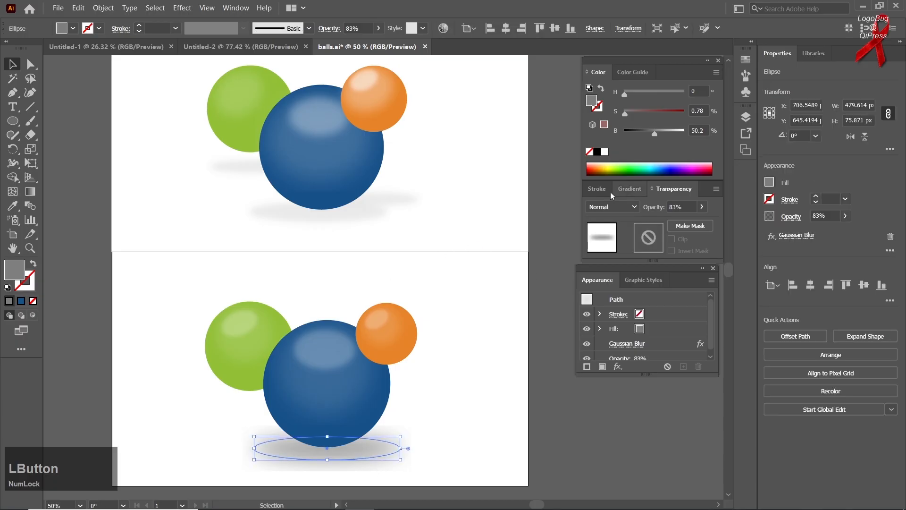
left_click(628, 344)
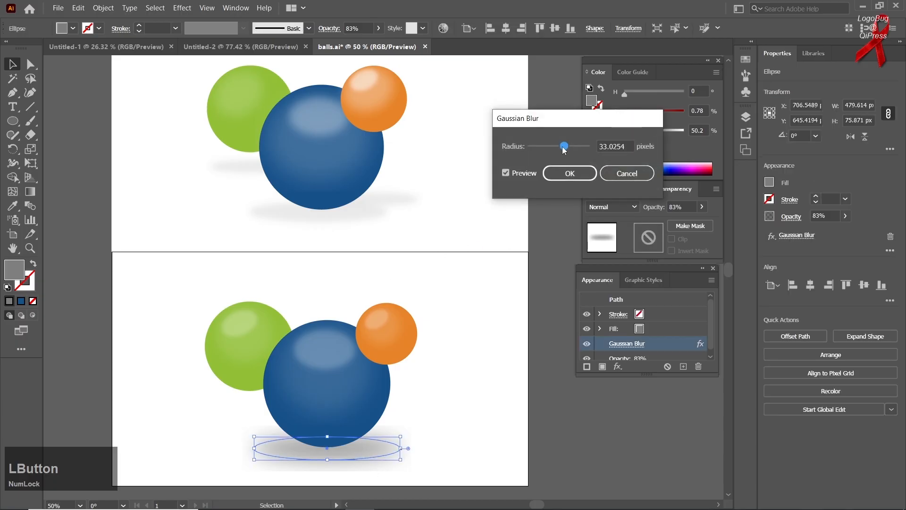
left_click(569, 173)
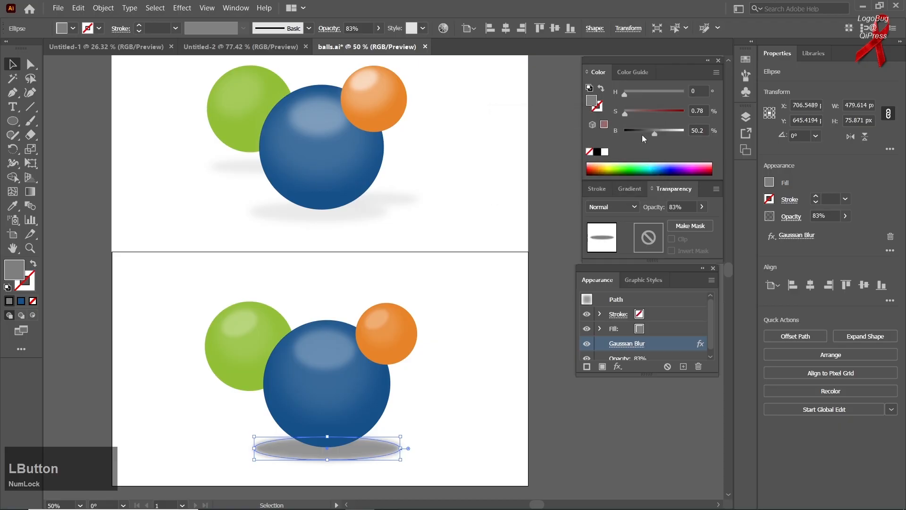
Lighten the blue ball's shadow ellipse to 61.18% brightness and reduce its opacity to 28%.
left_click_drag(656, 137, 661, 137)
scroll(683, 205, "down", 5)
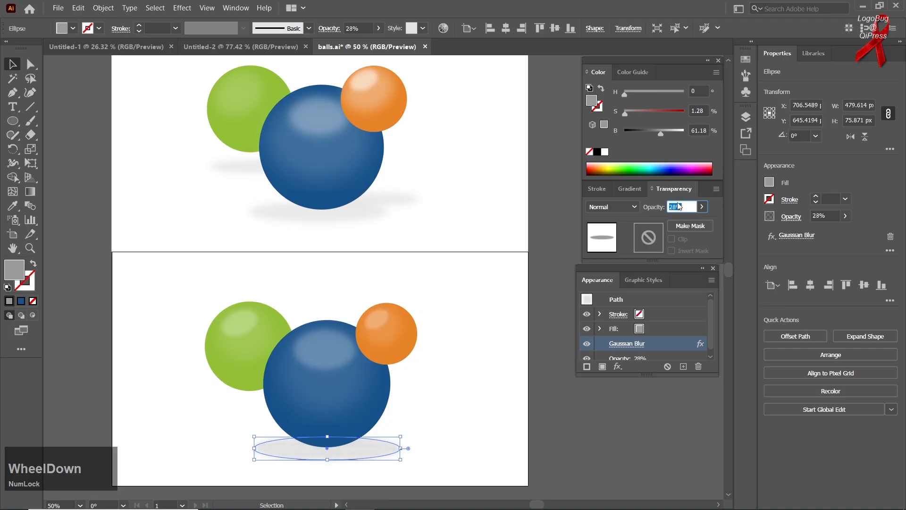
left_click(437, 396)
Place smaller copies of the shadow ellipse beneath the green and orange balls, and nudge the orange ball slightly down and right.
left_click_drag(373, 456, 409, 422)
left_click(438, 436)
left_click(475, 430)
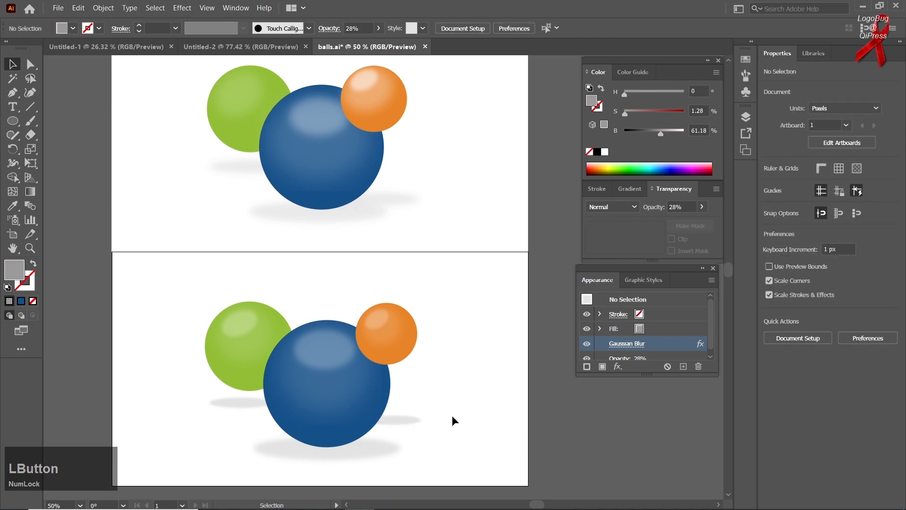
left_click_drag(400, 337, 403, 339)
left_click(476, 379)
Unlock the reference group of balls above the artboard and delete it.
scroll(344, 291, "down", 1)
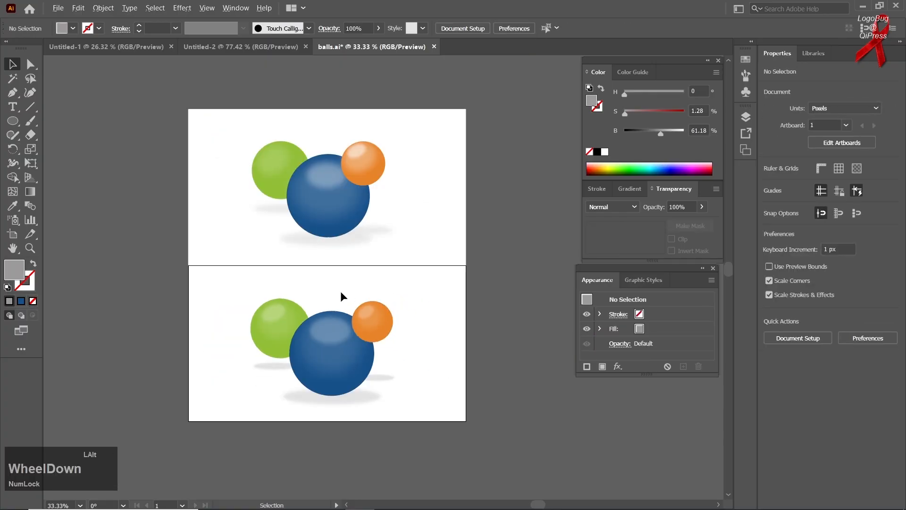
left_click_drag(465, 113, 278, 183)
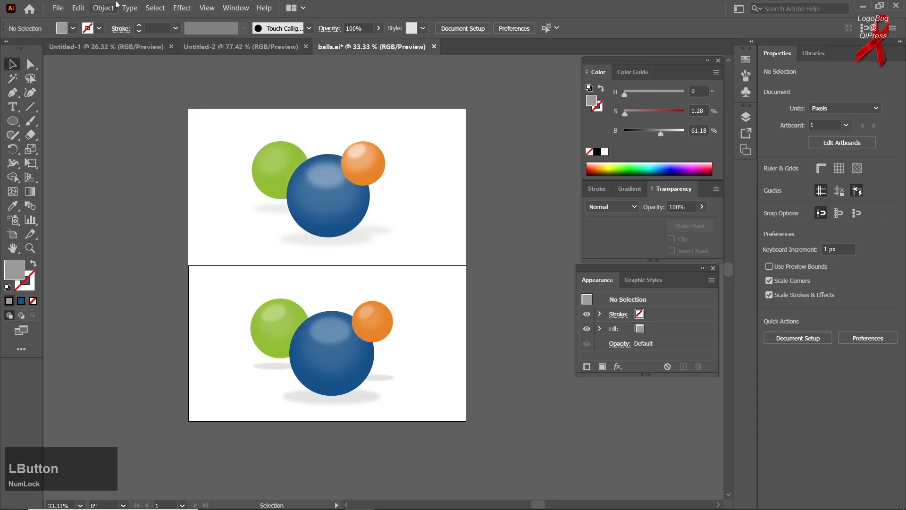
left_click(113, 7)
left_click(114, 92)
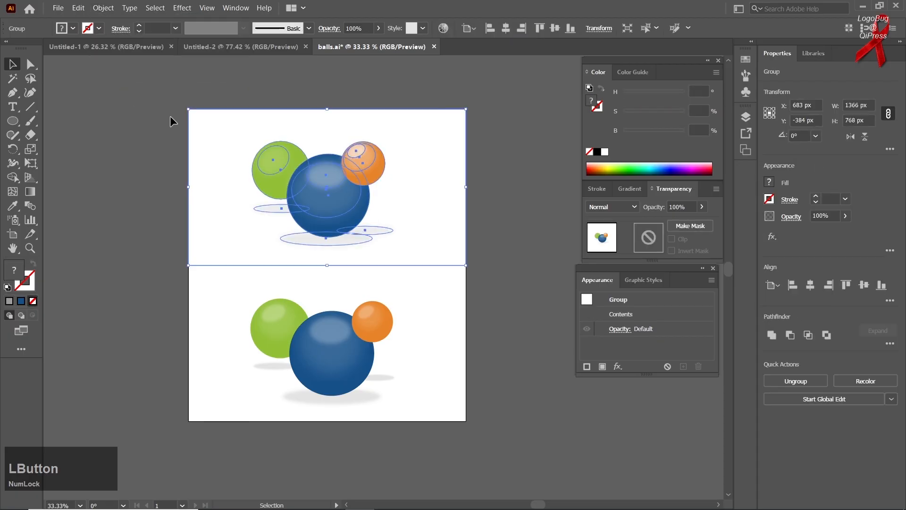
key("Delete")
Scale up all three balls and their shadows together, proportionally about their common centre, so they fill more of the artboard.
scroll(314, 389, "up", 2)
left_click_drag(307, 367, 298, 349)
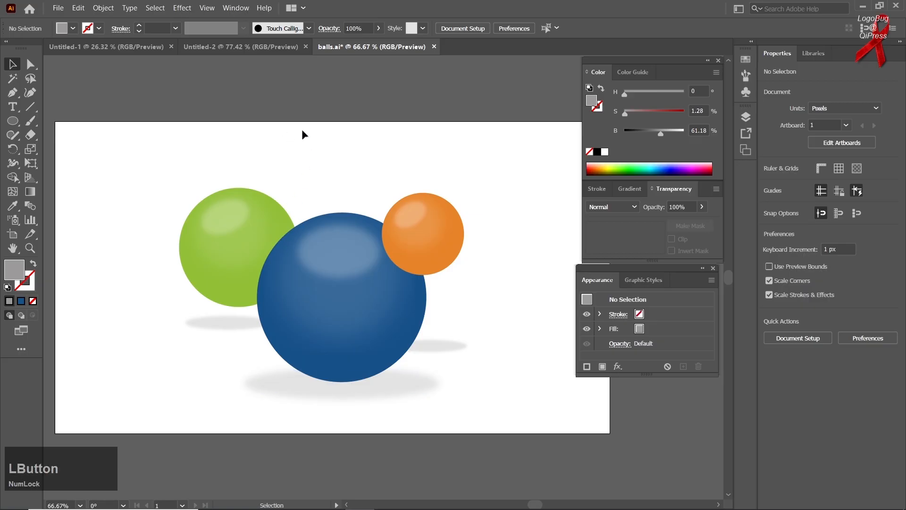
left_click_drag(155, 118, 458, 363)
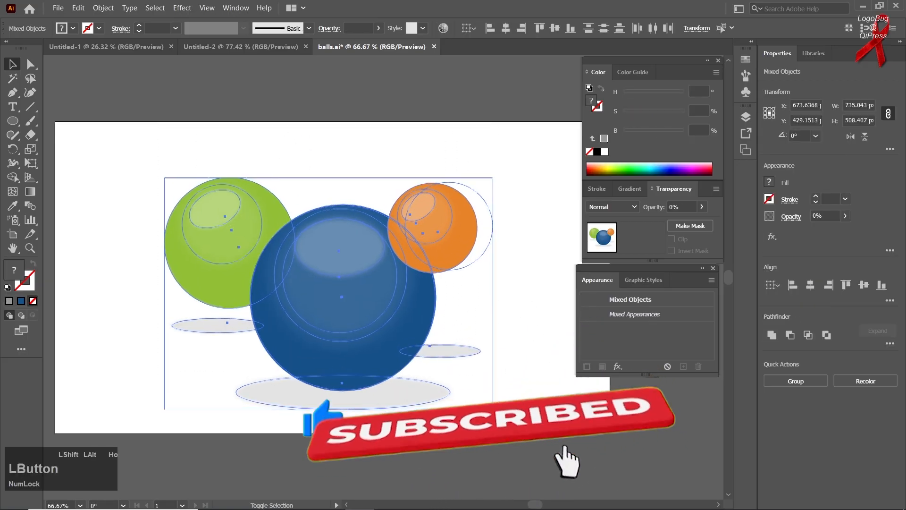
left_click(546, 440)
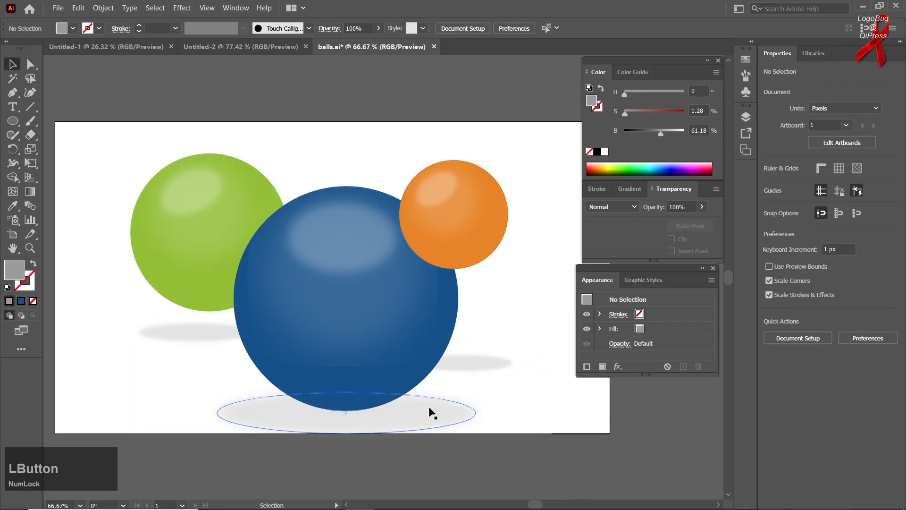